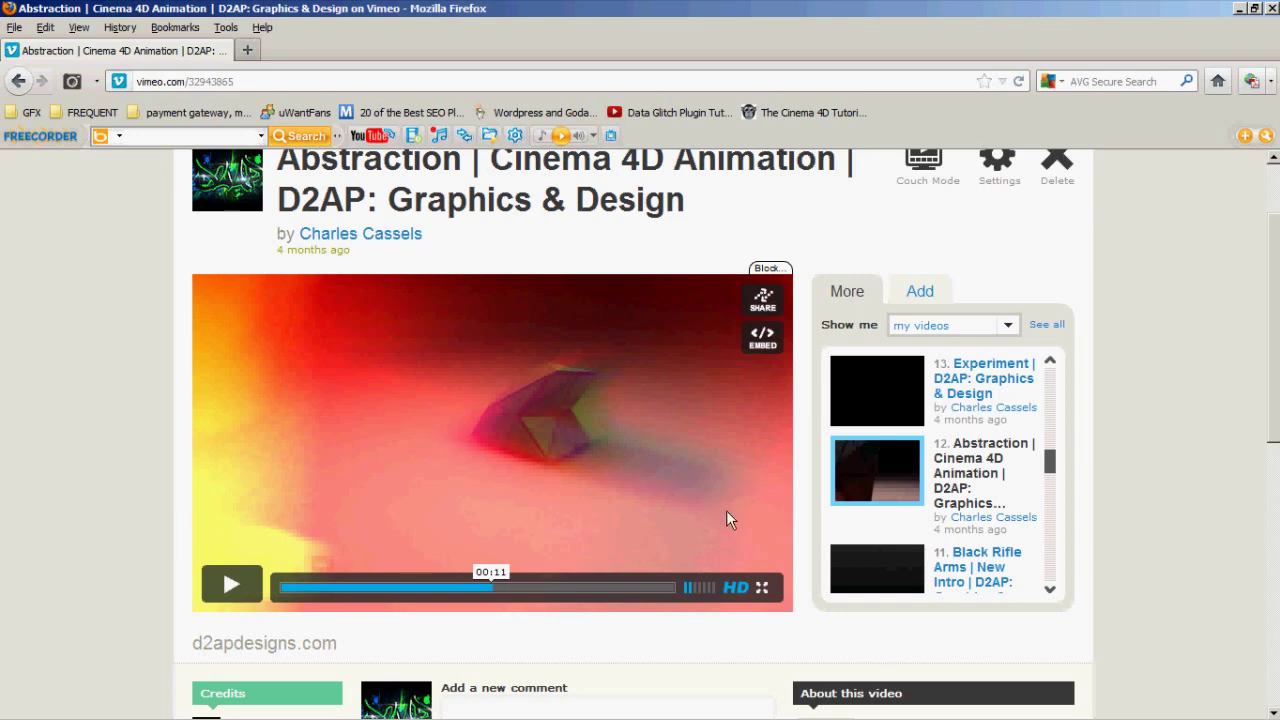
Step: Watch the finished preview animation full screen, then return to the normal page view
{"action": "left_click", "coordinate": [762, 588]}
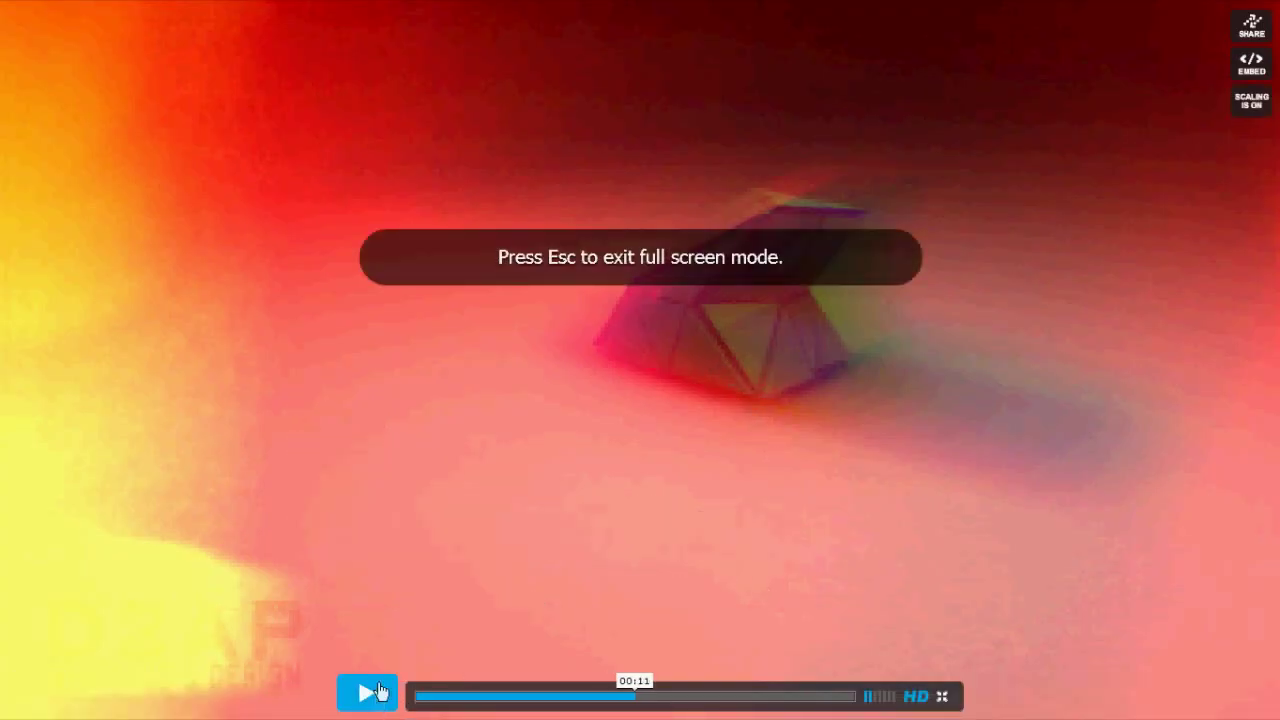
{"action": "left_click", "coordinate": [372, 692]}
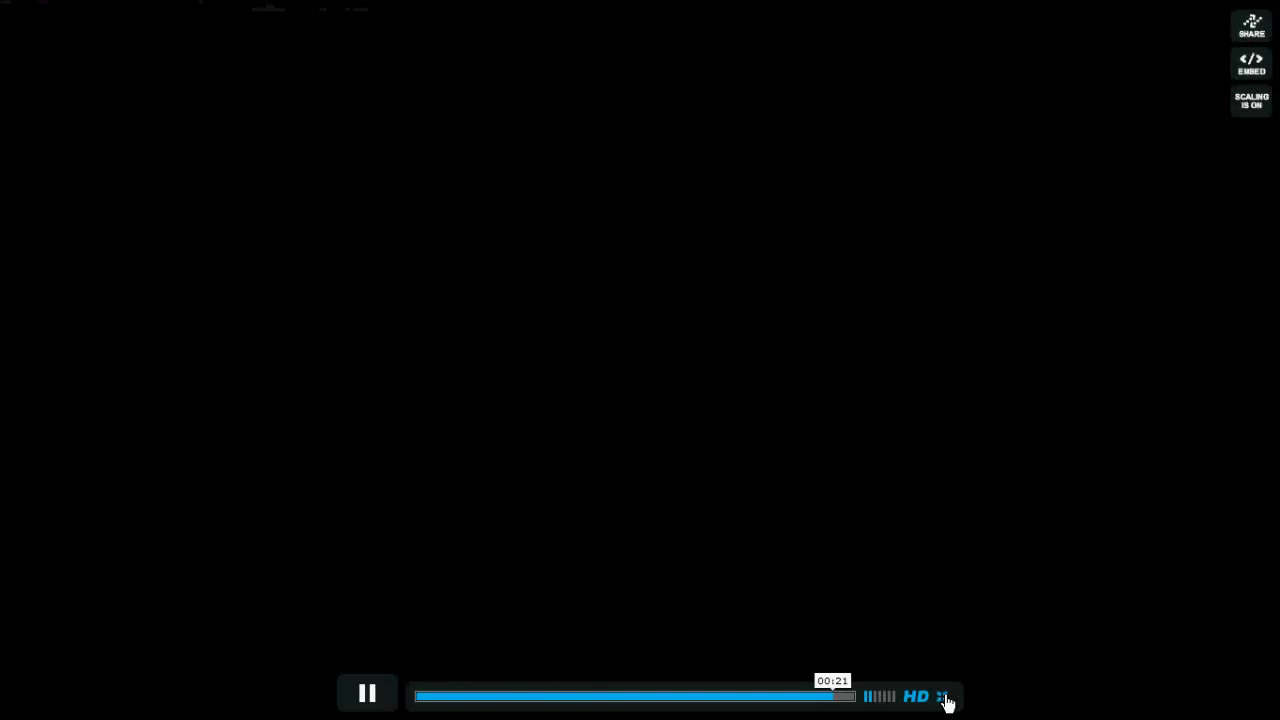
{"action": "left_click", "coordinate": [948, 695]}
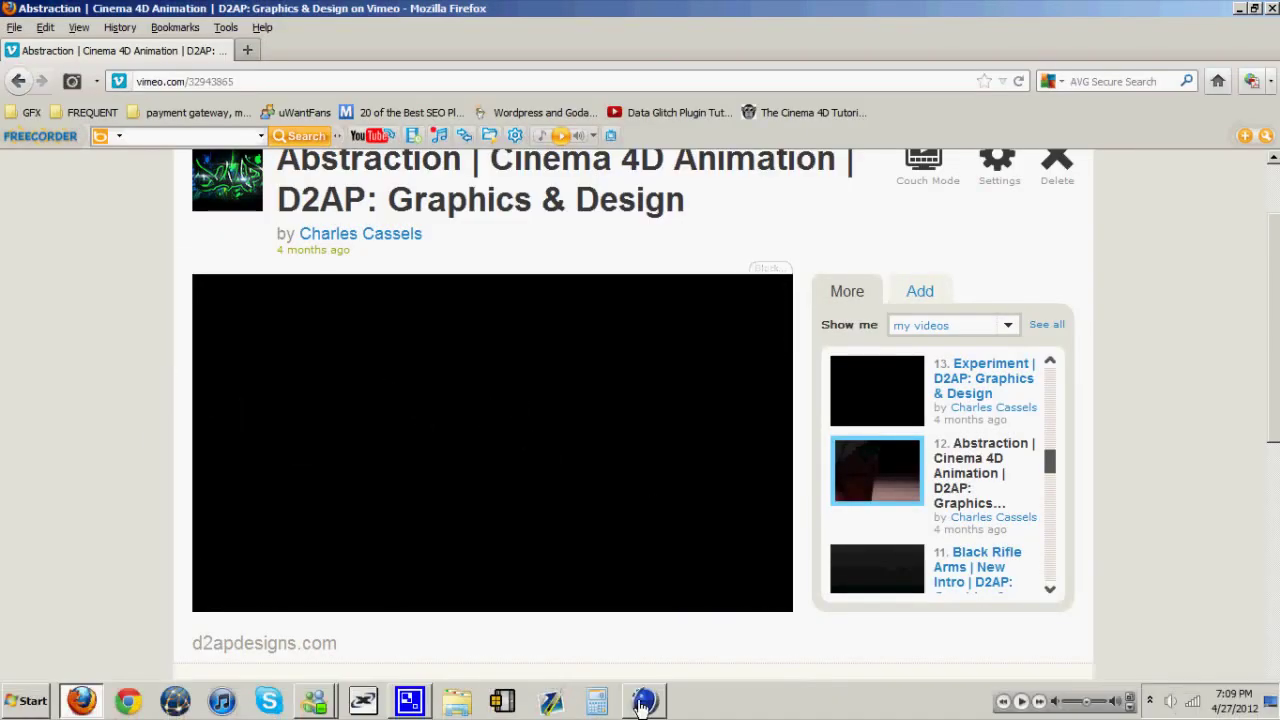
Step: Add an Octa Platonic with 2 segments, make it editable, and enter Polygons mode
{"action": "left_click", "coordinate": [643, 704]}
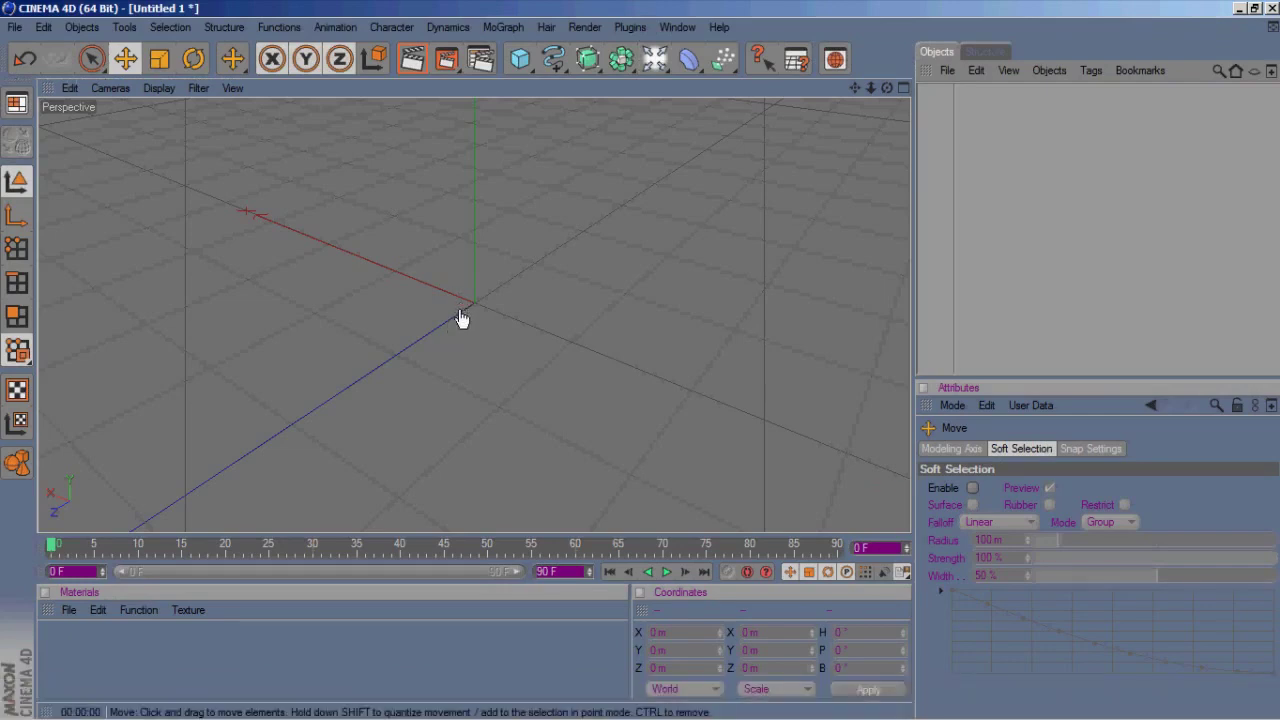
{"action": "left_click", "coordinate": [519, 61]}
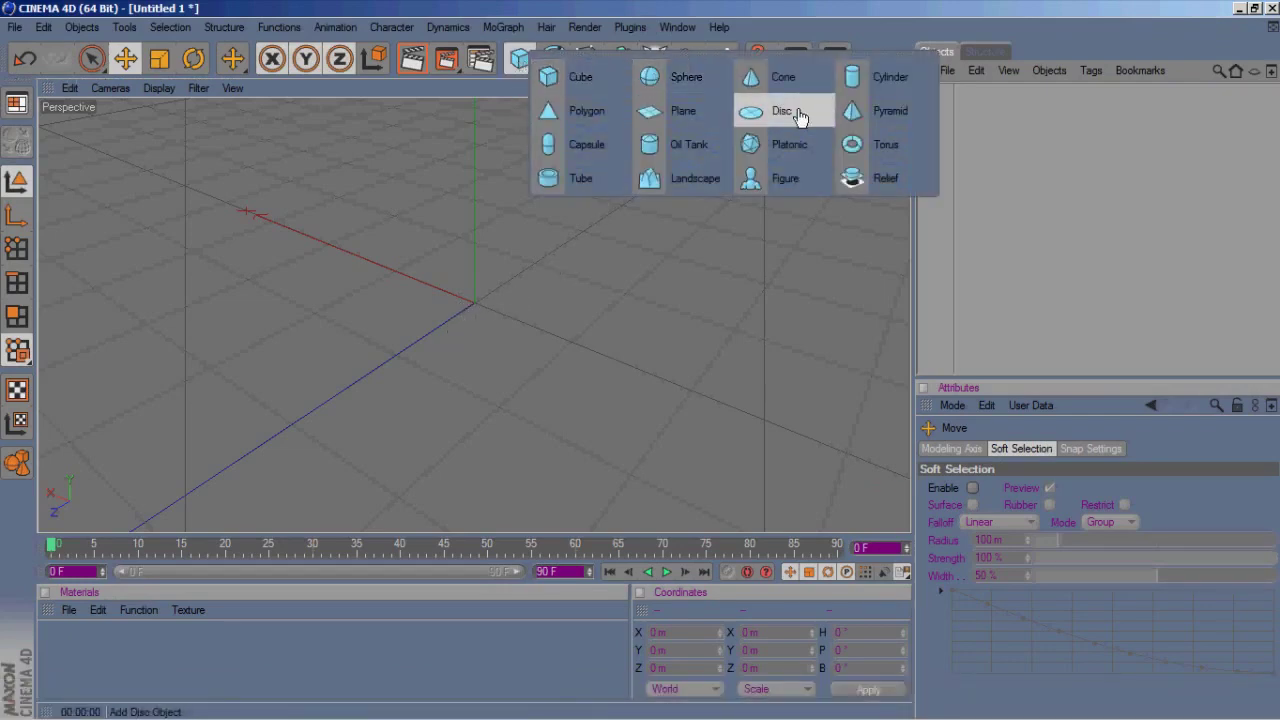
{"action": "left_click", "coordinate": [790, 150]}
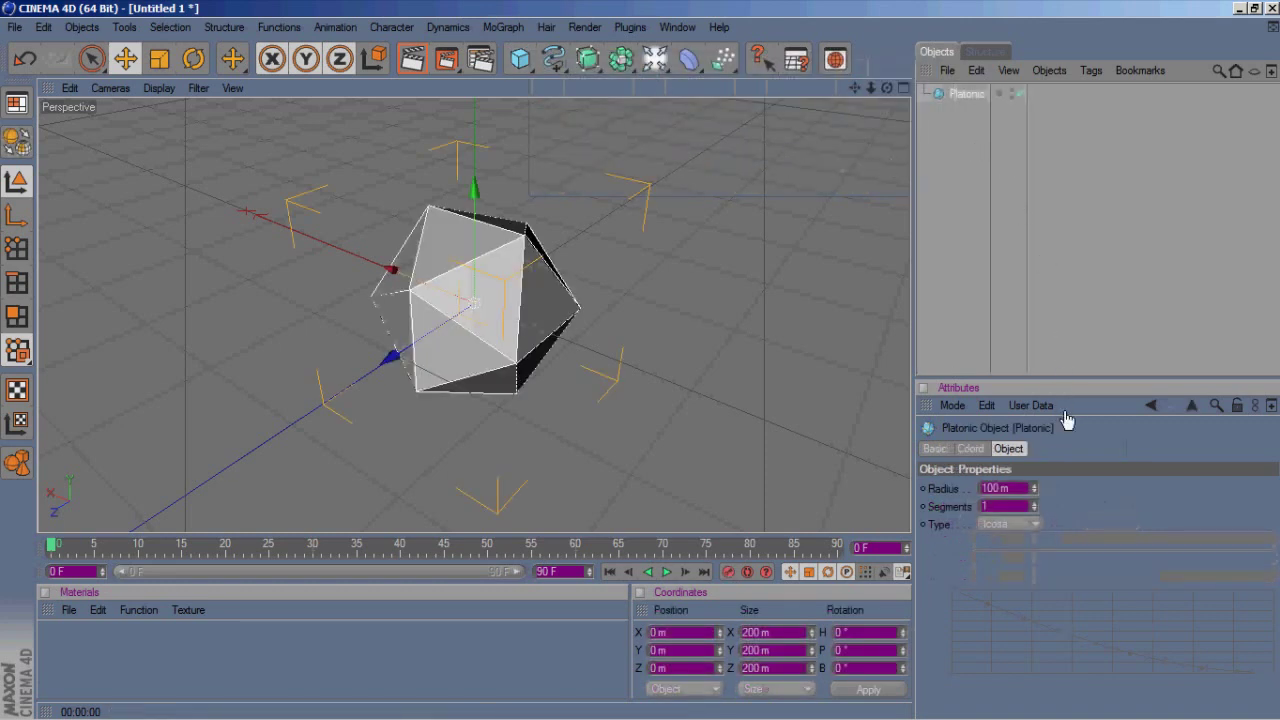
{"action": "left_click", "coordinate": [1018, 525]}
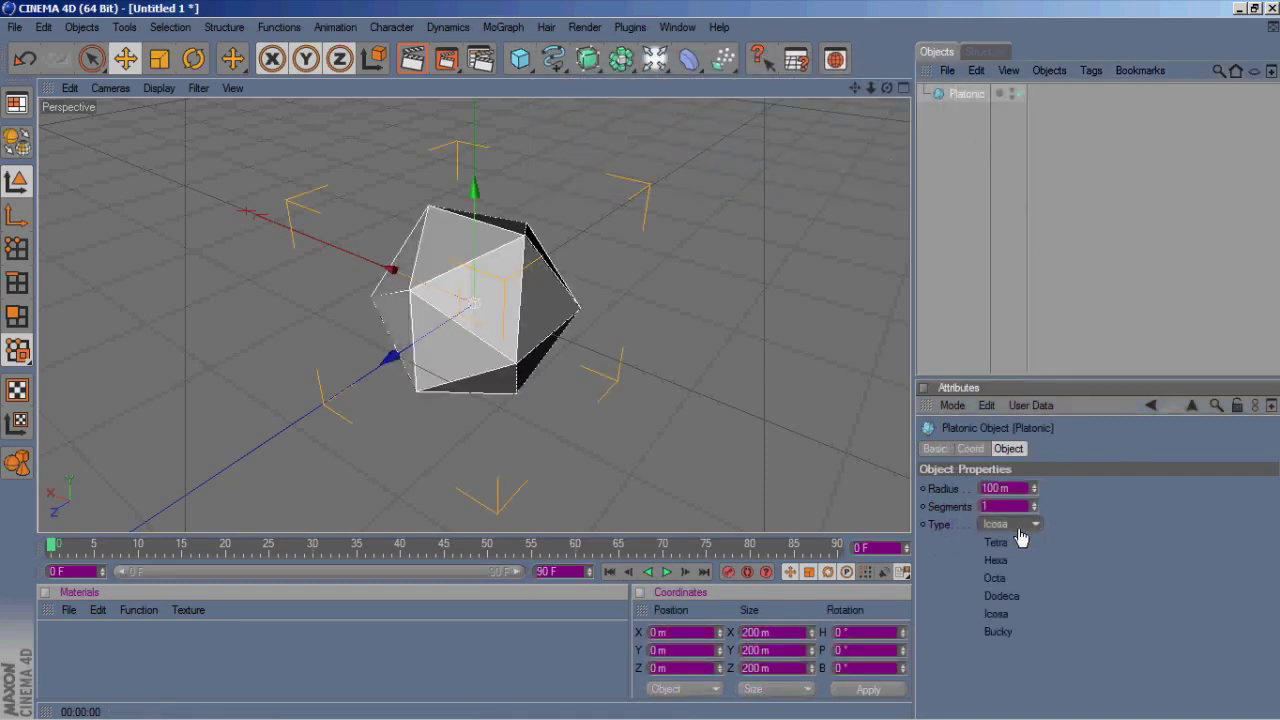
{"action": "left_click", "coordinate": [1013, 587]}
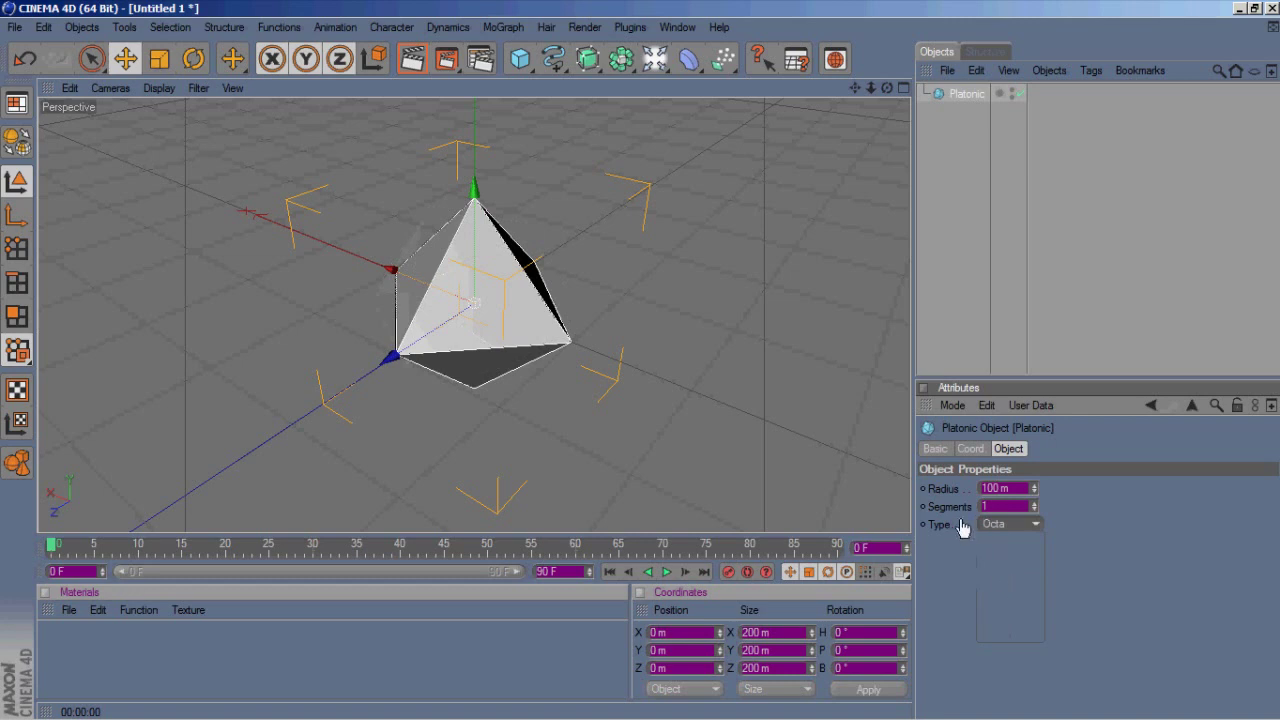
{"action": "left_click", "coordinate": [1034, 504]}
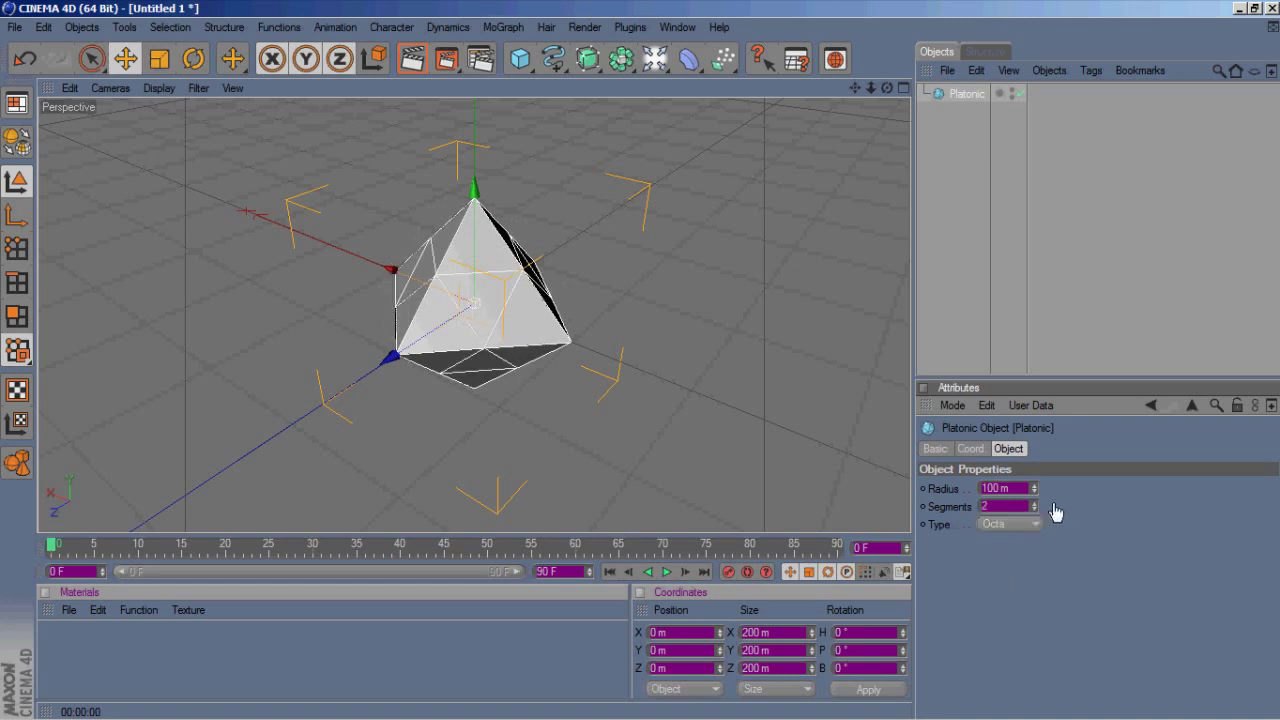
{"action": "left_click", "coordinate": [18, 148]}
{"action": "left_click", "coordinate": [21, 324]}
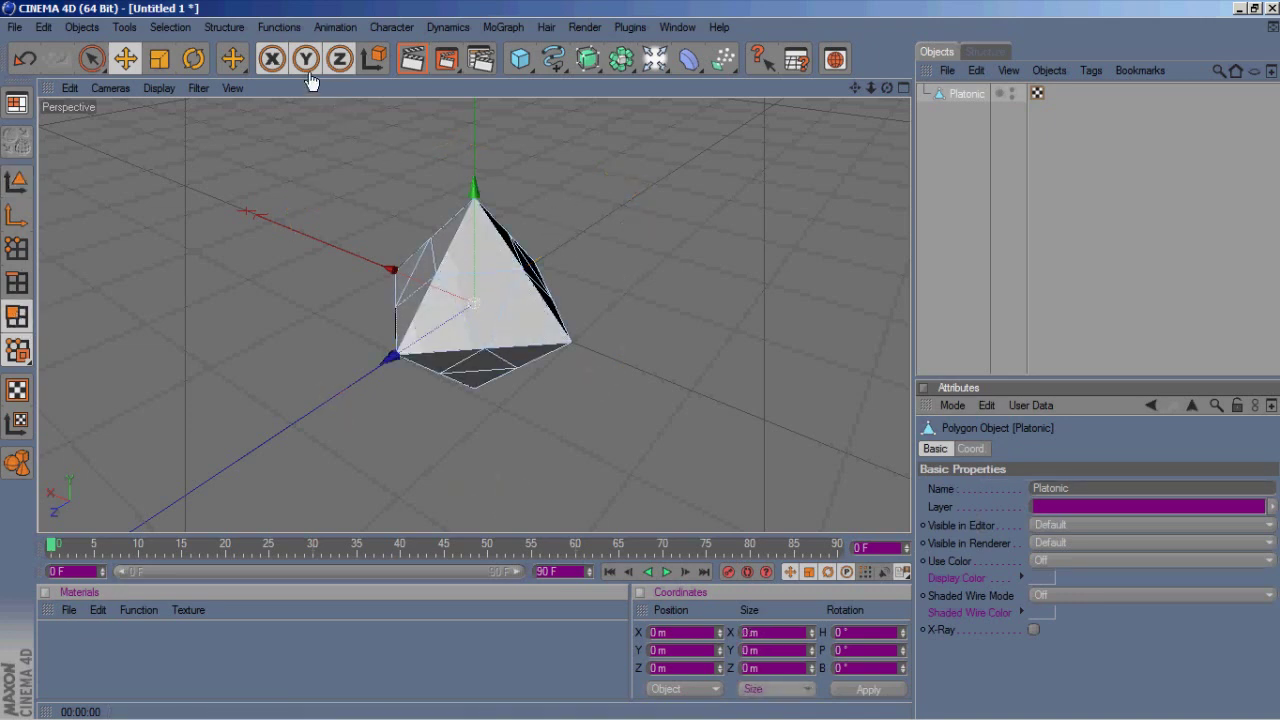
Step: Select all octahedron polygons and apply Extrude Inner with Preserve Groups toggled
{"action": "left_click", "coordinate": [178, 29]}
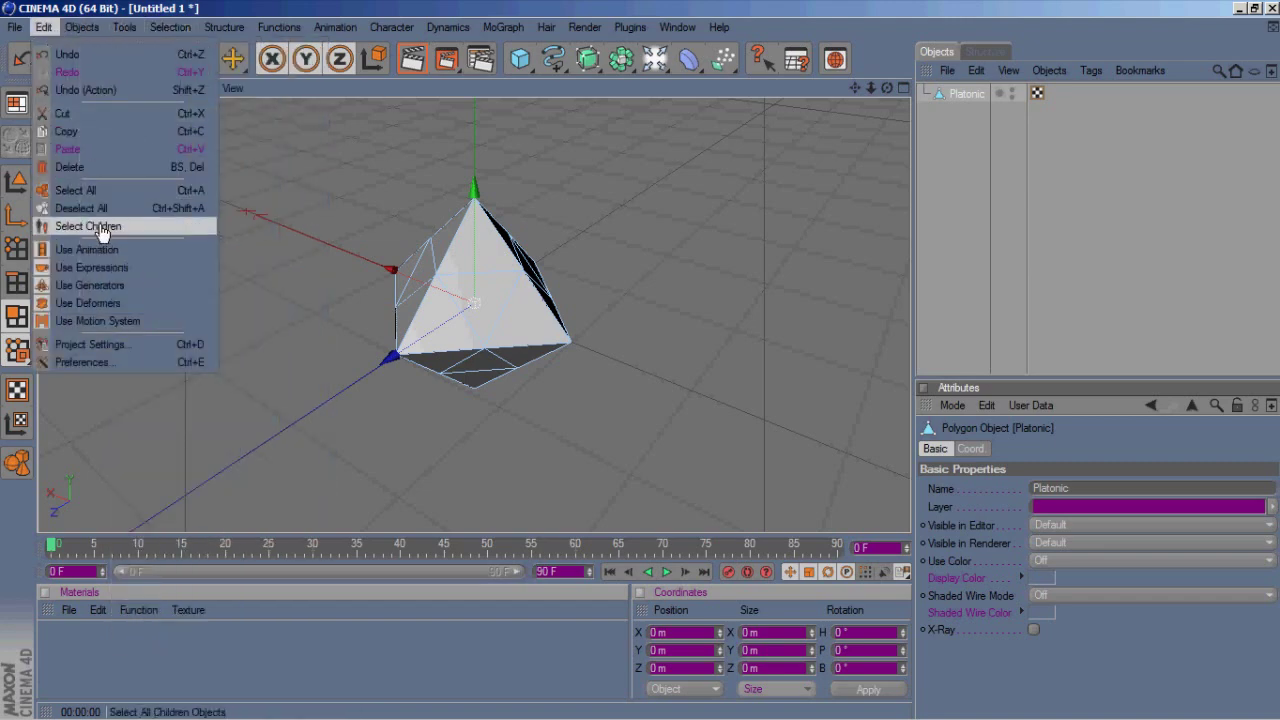
{"action": "left_click", "coordinate": [80, 191]}
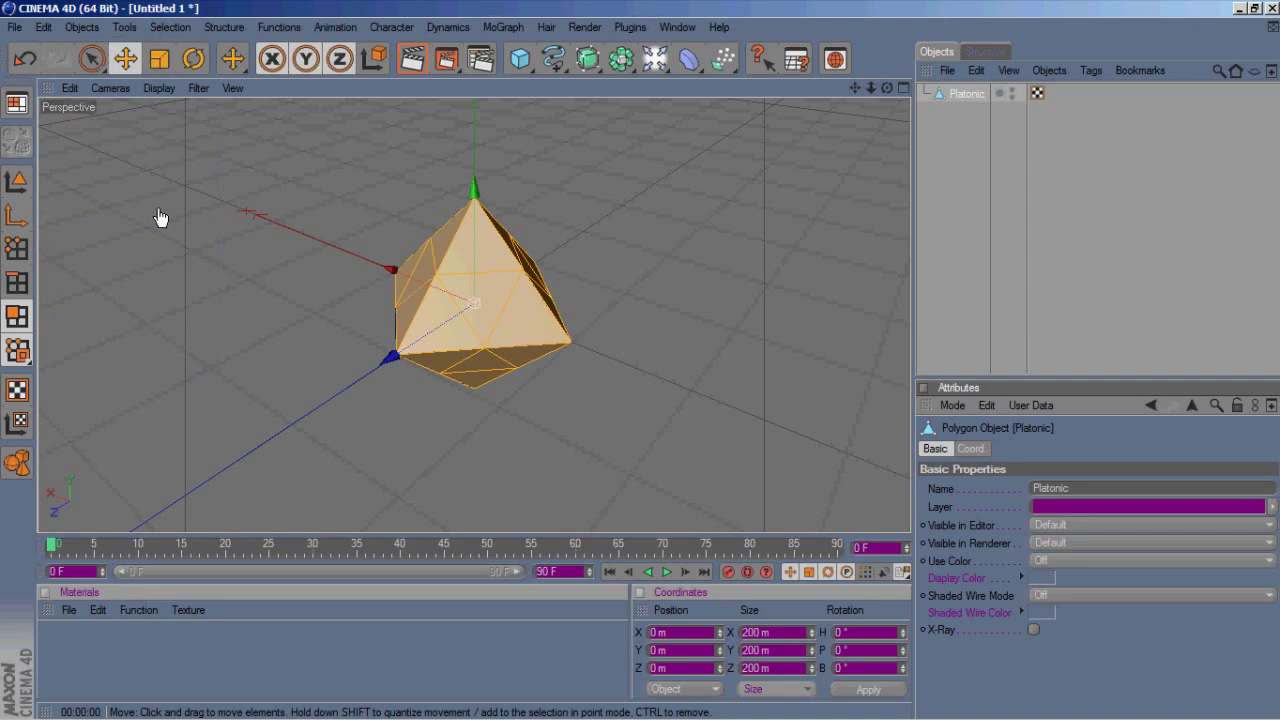
{"action": "key", "text": "i"}
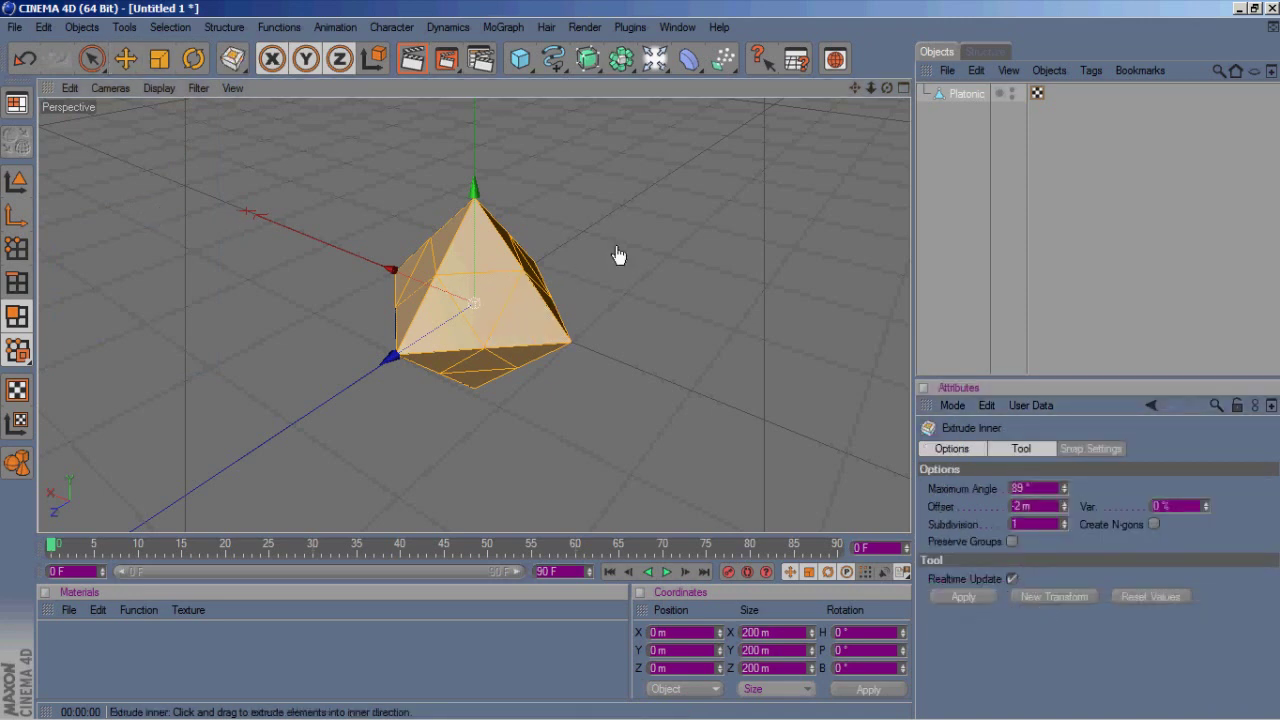
{"action": "left_click", "coordinate": [1012, 542]}
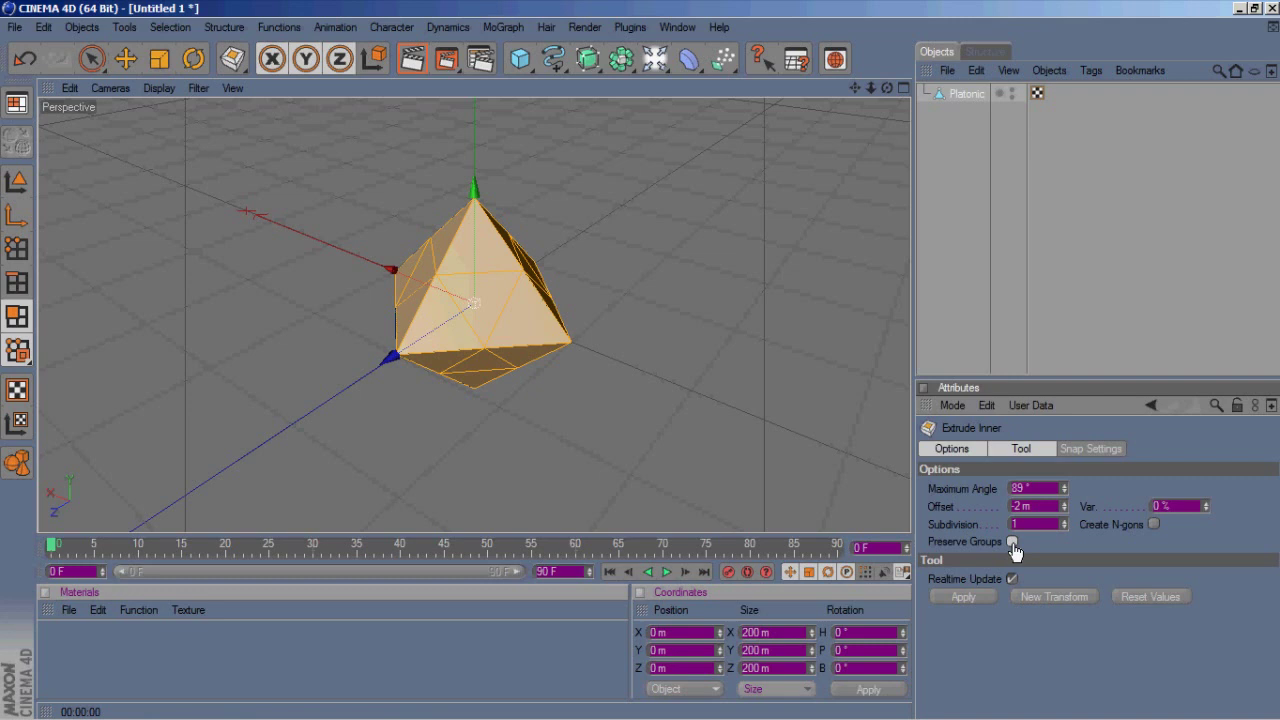
{"action": "left_click", "coordinate": [950, 597]}
Step: Set the inset offset to 1.5 m and apply it to the mesh
{"action": "left_click_drag", "start_coordinate": [1067, 511], "coordinate": [1067, 511]}
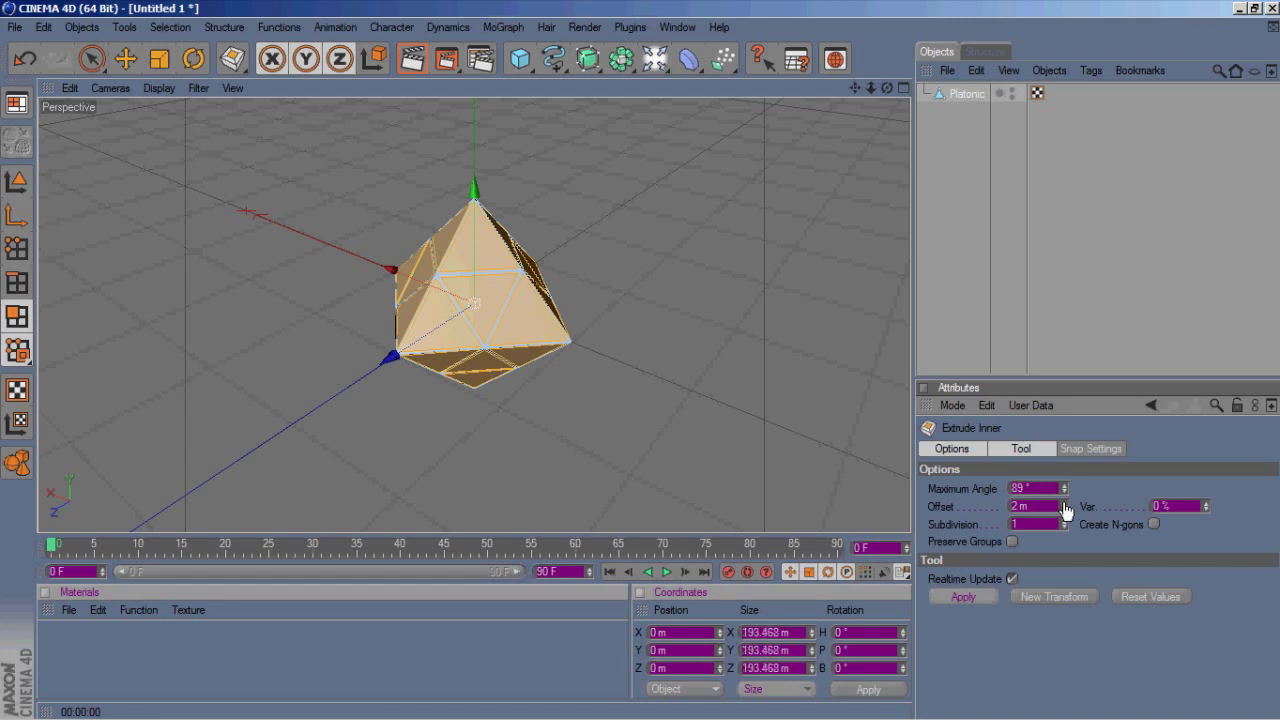
{"action": "left_click_drag", "start_coordinate": [1067, 511], "coordinate": [1066, 520]}
{"action": "scroll", "coordinate": [643, 329], "scroll_direction": "up", "scroll_amount": 3}
{"action": "scroll", "coordinate": [643, 329], "scroll_direction": "up", "scroll_amount": 3}
{"action": "scroll", "coordinate": [643, 329], "scroll_direction": "up", "scroll_amount": 3}
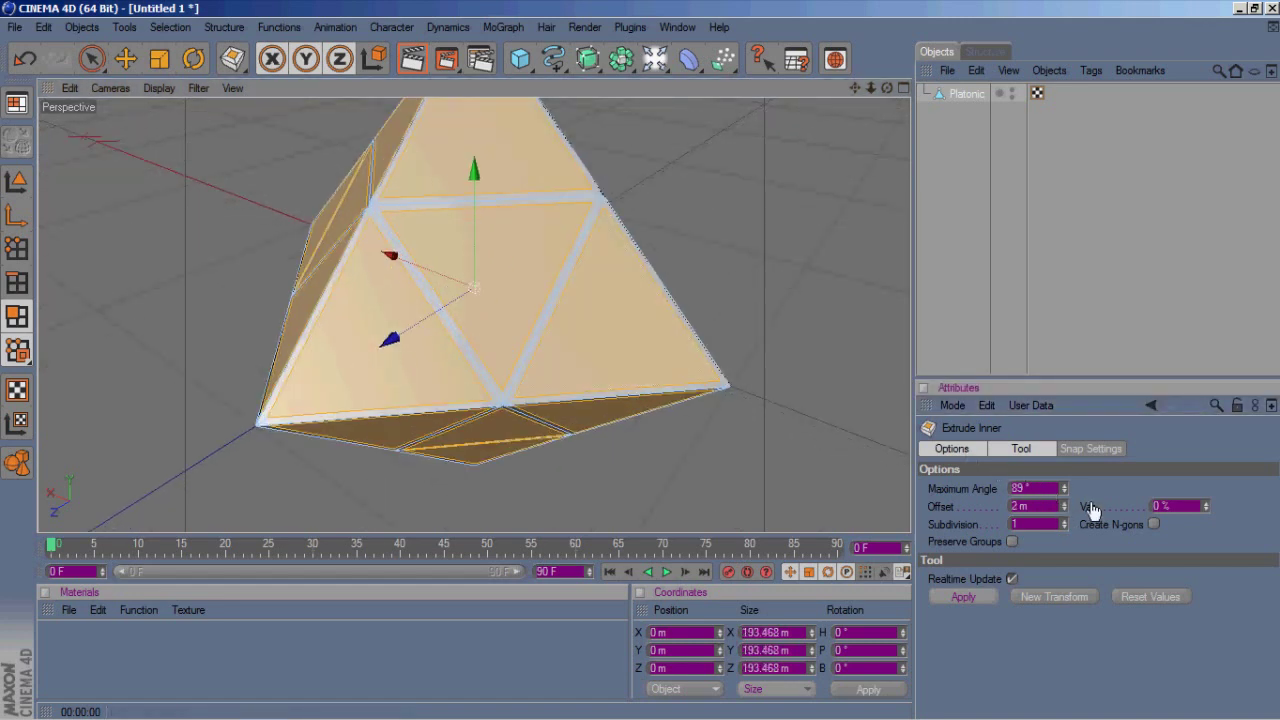
{"action": "left_click", "coordinate": [1040, 507]}
{"action": "type", "text": "1.5"}
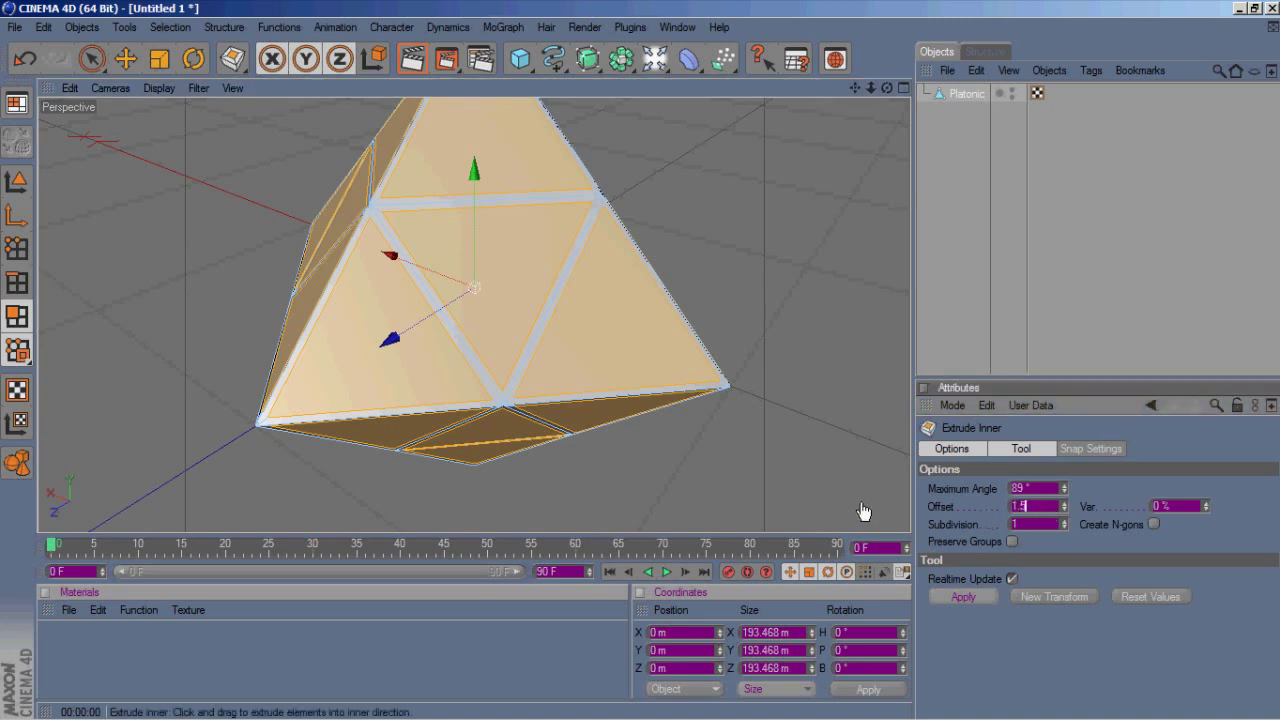
{"action": "left_click", "coordinate": [958, 594]}
{"action": "left_click", "coordinate": [1039, 526]}
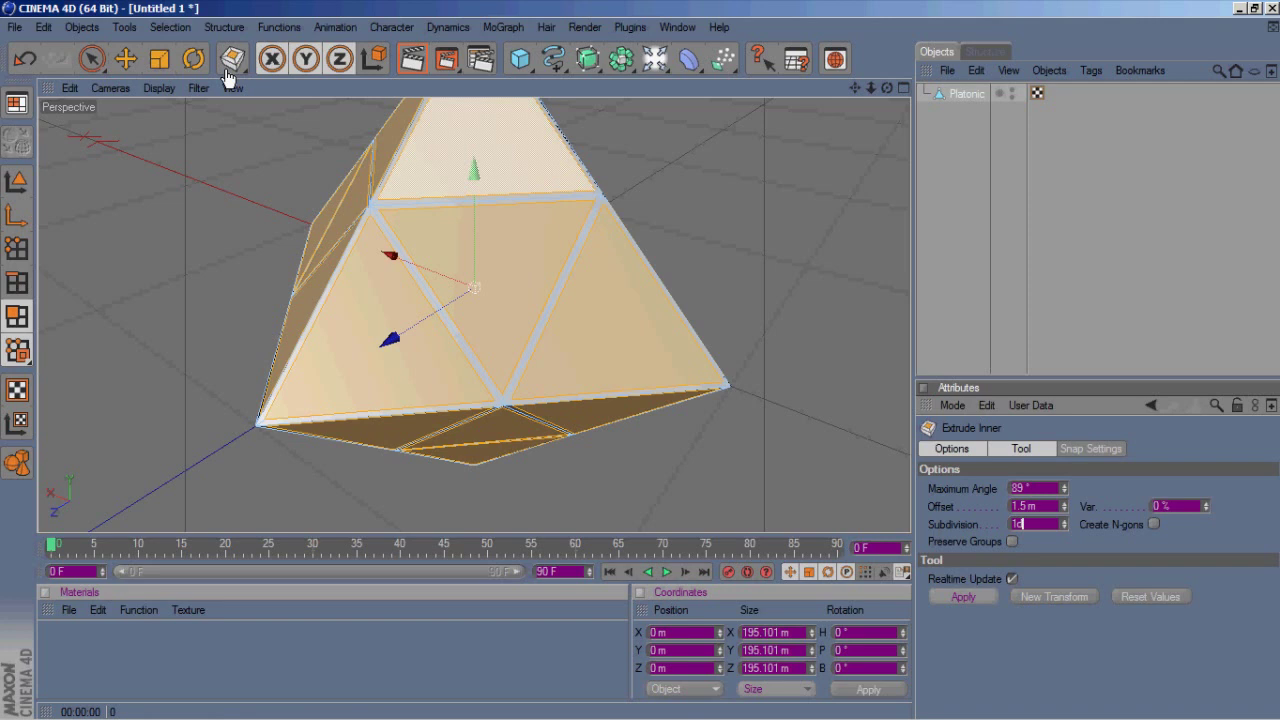
Step: Extrude the selected panels outward, trying 1 m then 2 m depth
{"action": "key", "text": "e"}
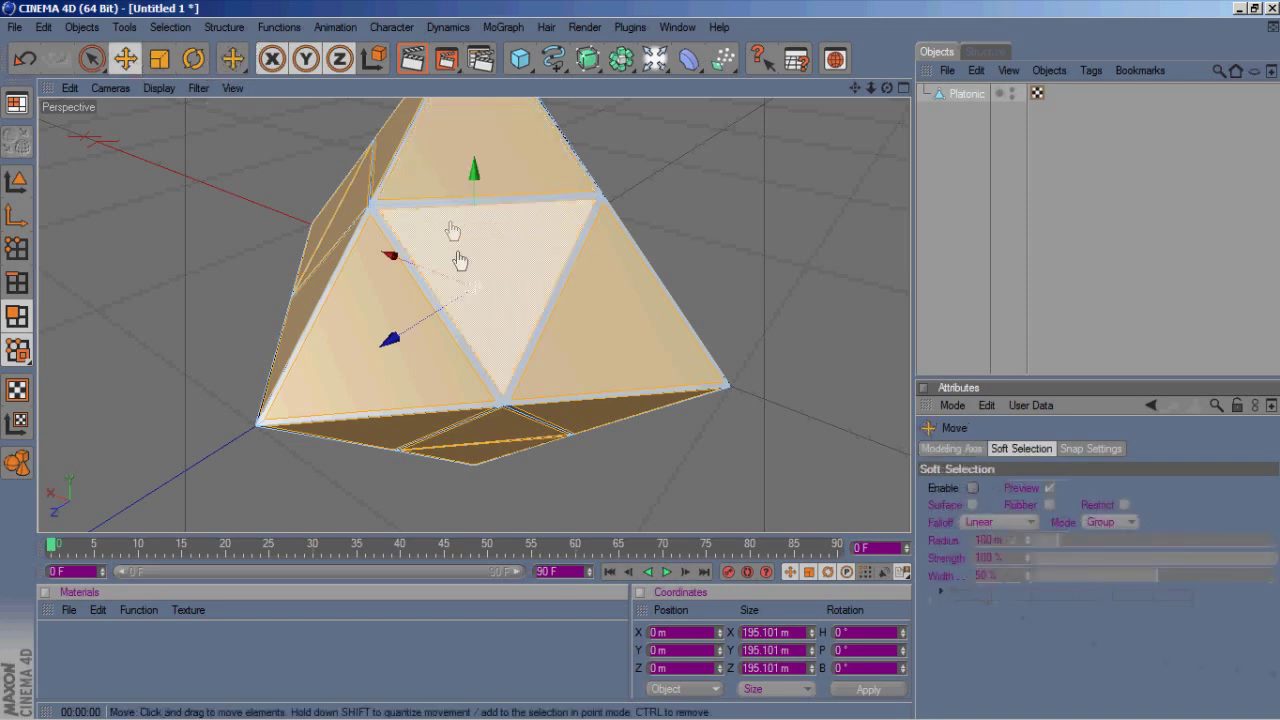
{"action": "key", "text": "d"}
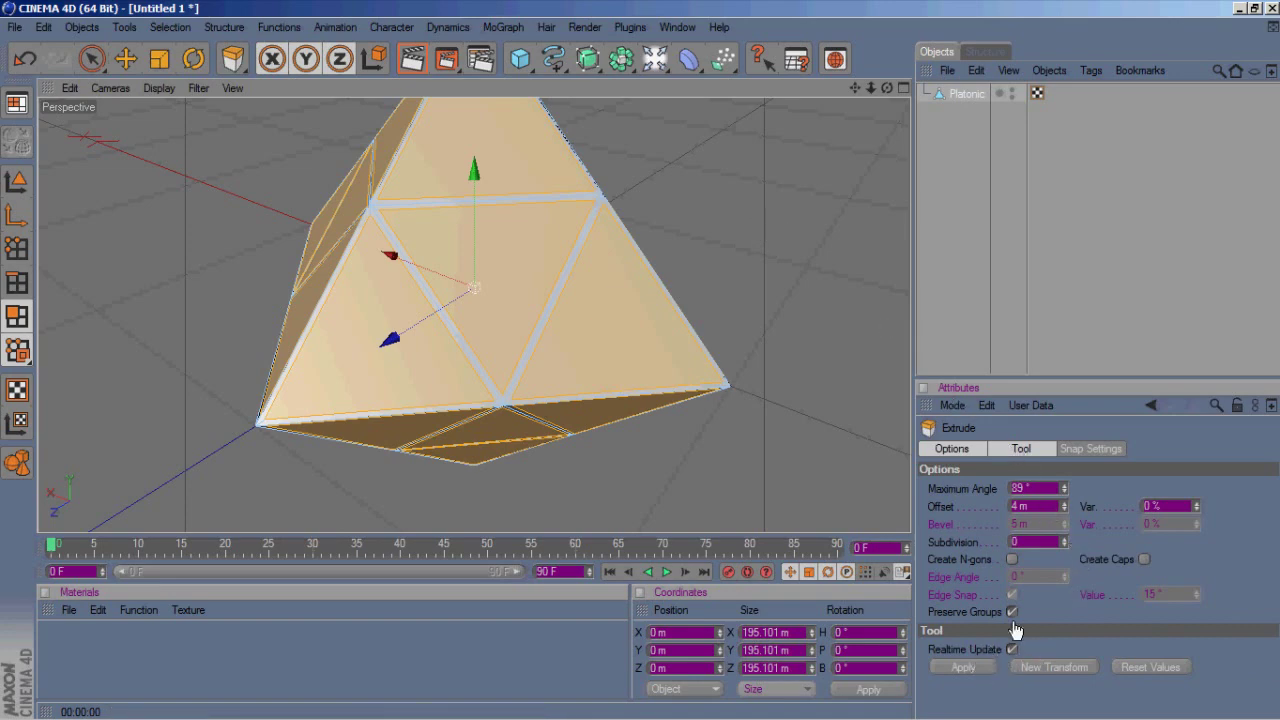
{"action": "left_click", "coordinate": [963, 667]}
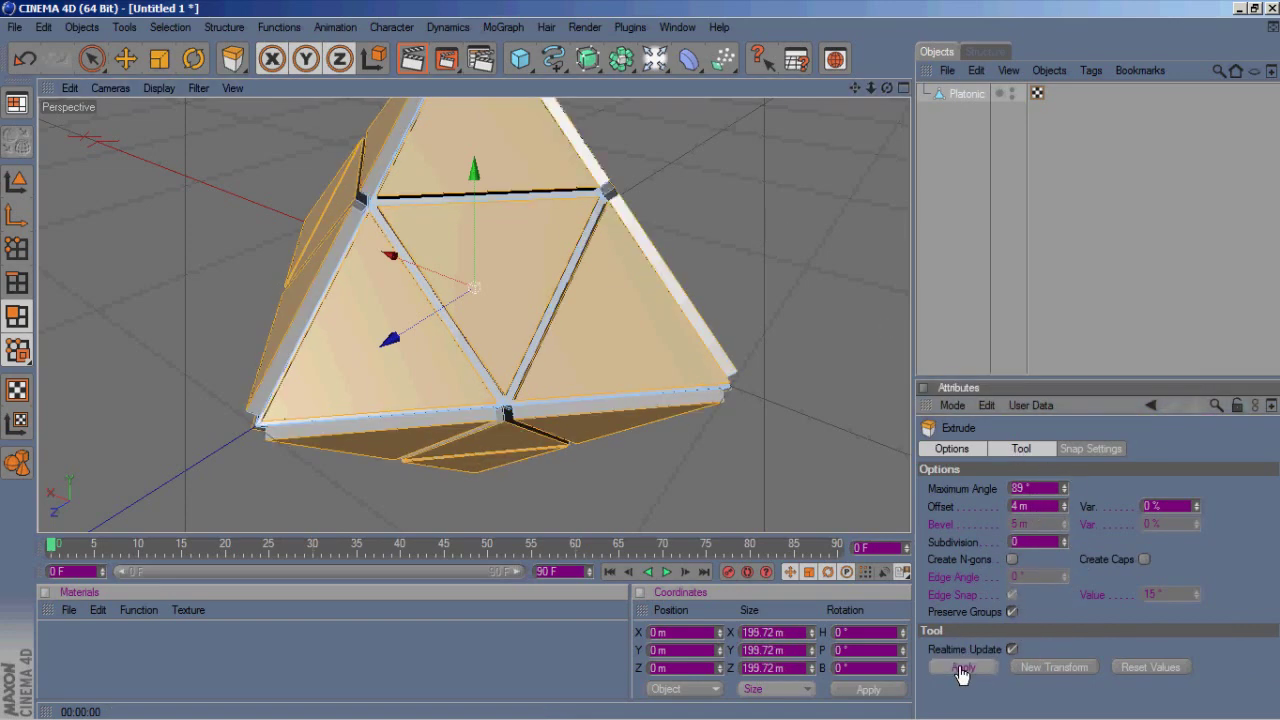
{"action": "left_click", "coordinate": [1065, 511]}
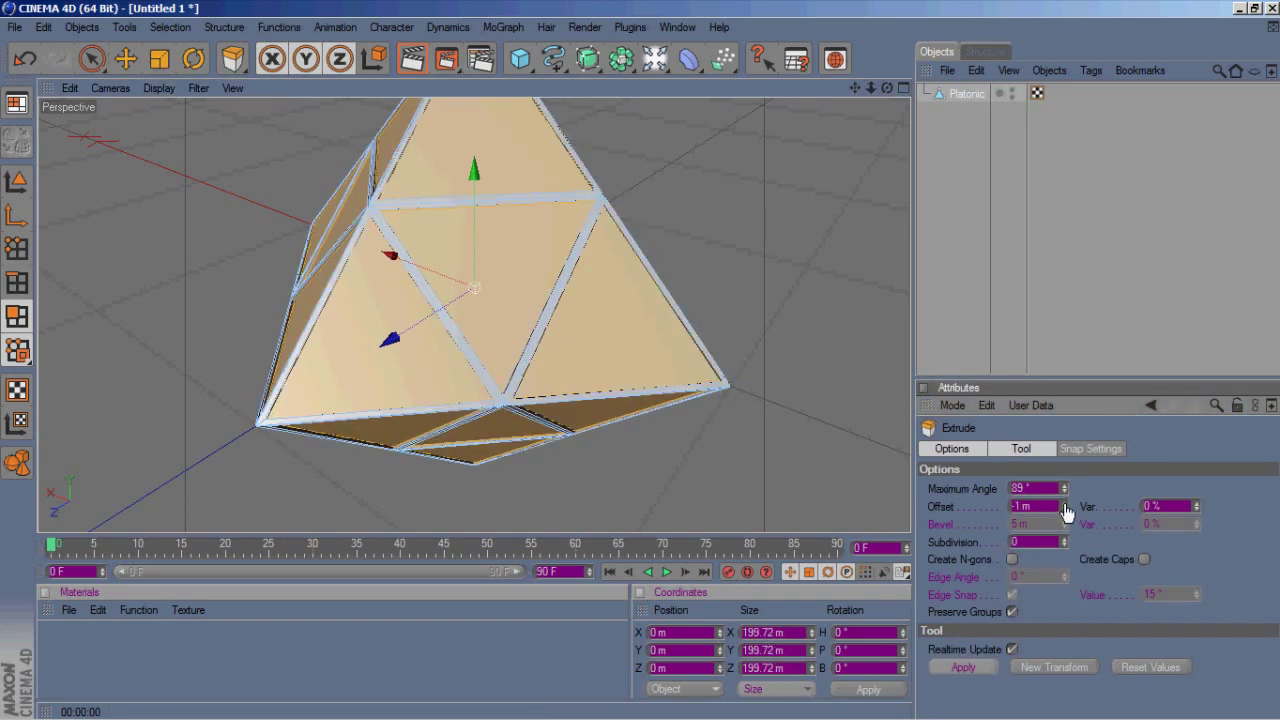
{"action": "left_click", "coordinate": [1065, 511]}
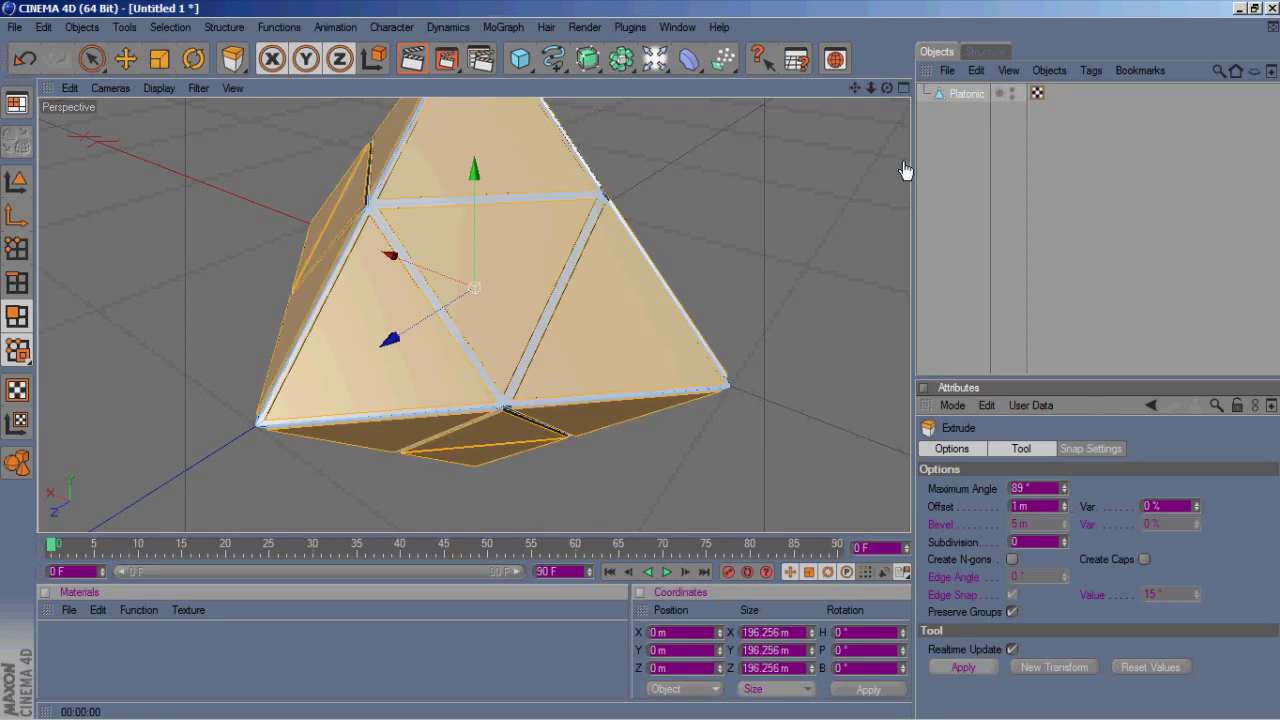
{"action": "left_click", "coordinate": [1064, 502]}
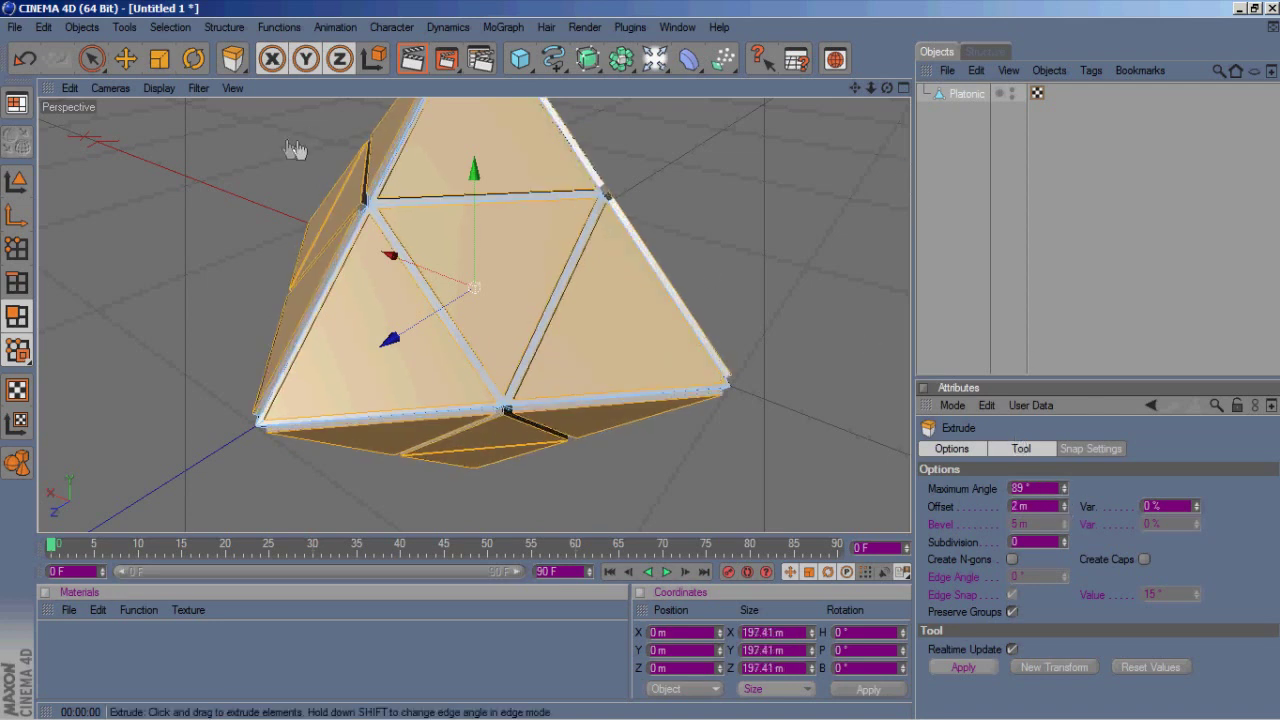
Step: Inset the extruded panels with Extrude Inner, testing offsets from -0.5 m to -1.5 m
{"action": "key", "text": "i"}
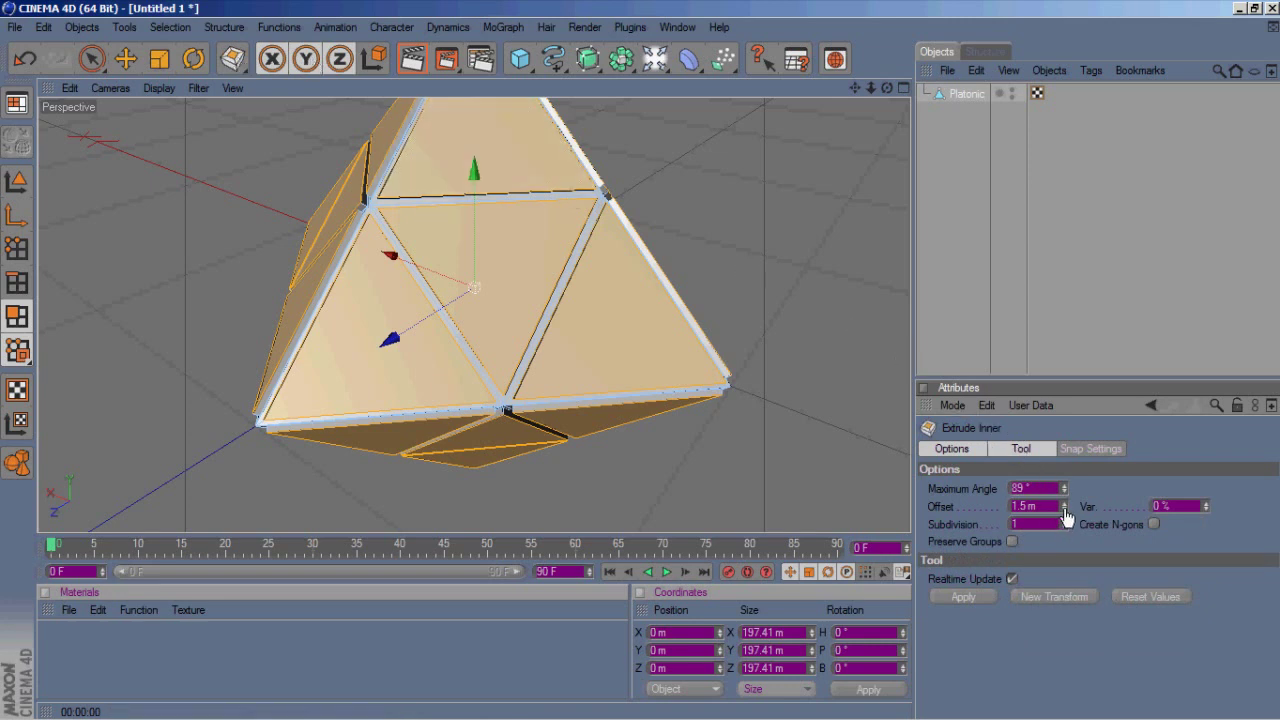
{"action": "left_click", "coordinate": [975, 596]}
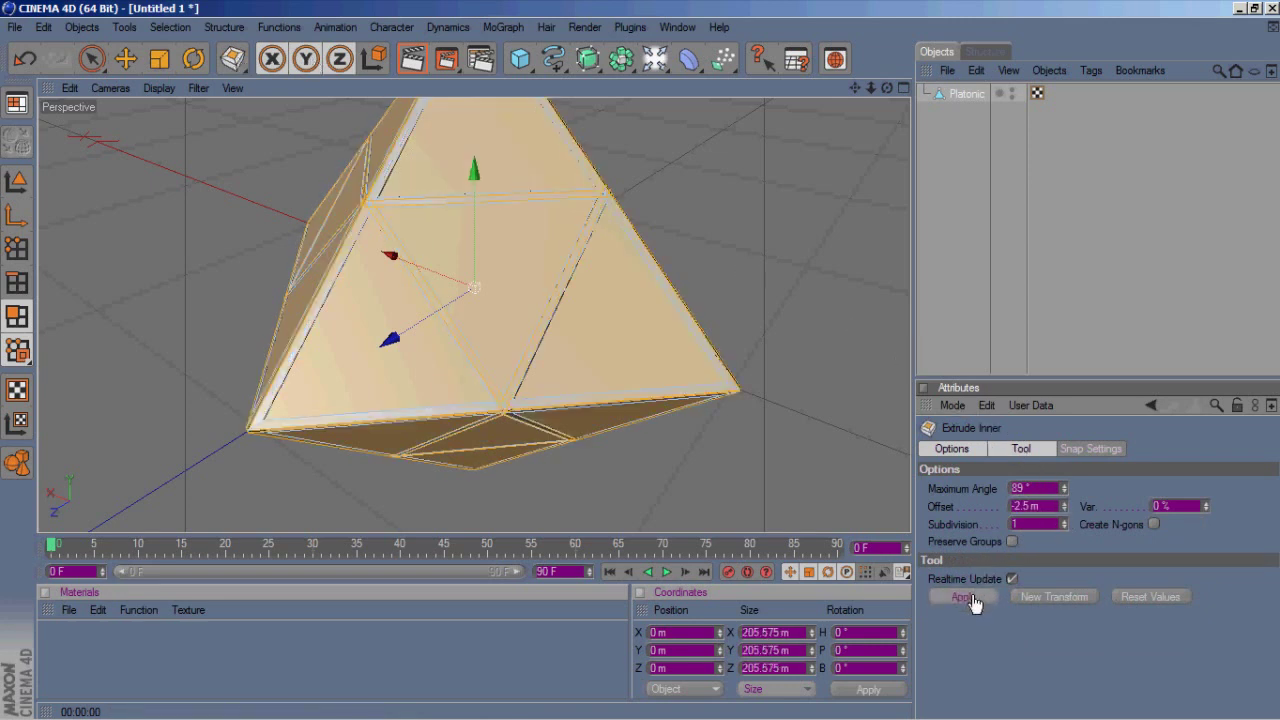
{"action": "left_click", "coordinate": [1064, 503]}
{"action": "left_click", "coordinate": [1064, 503]}
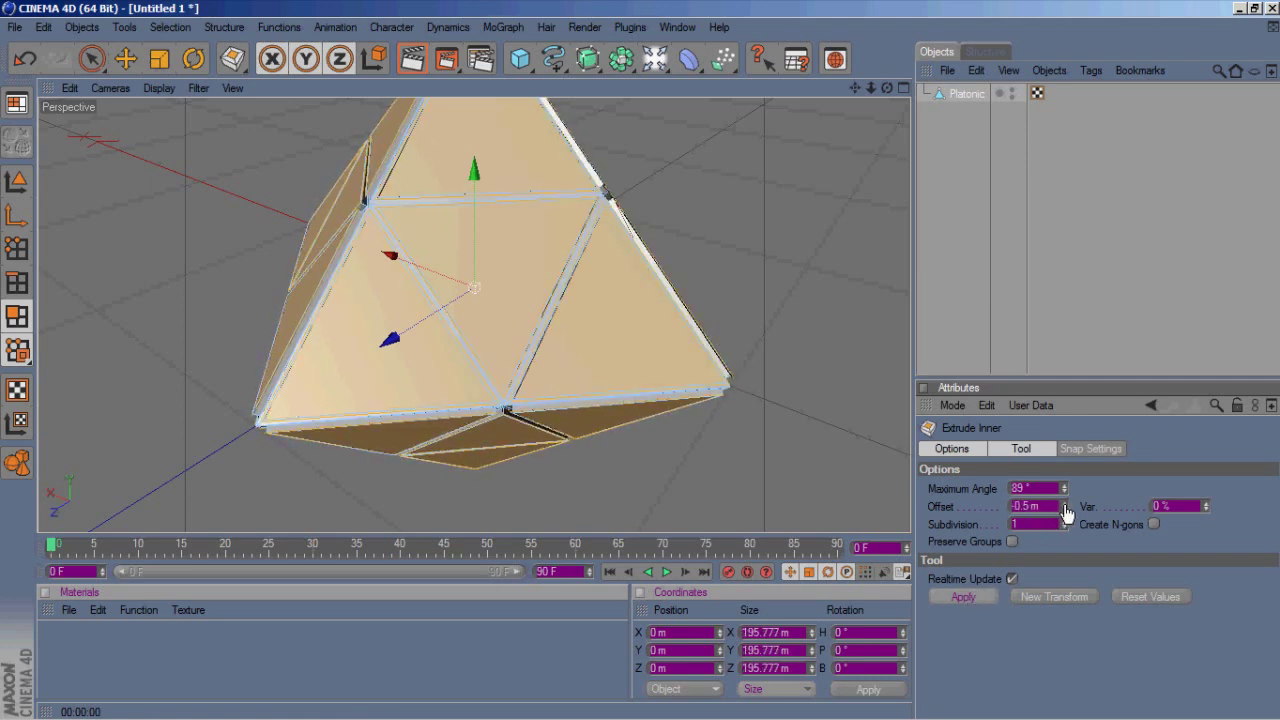
{"action": "left_click", "coordinate": [1064, 510]}
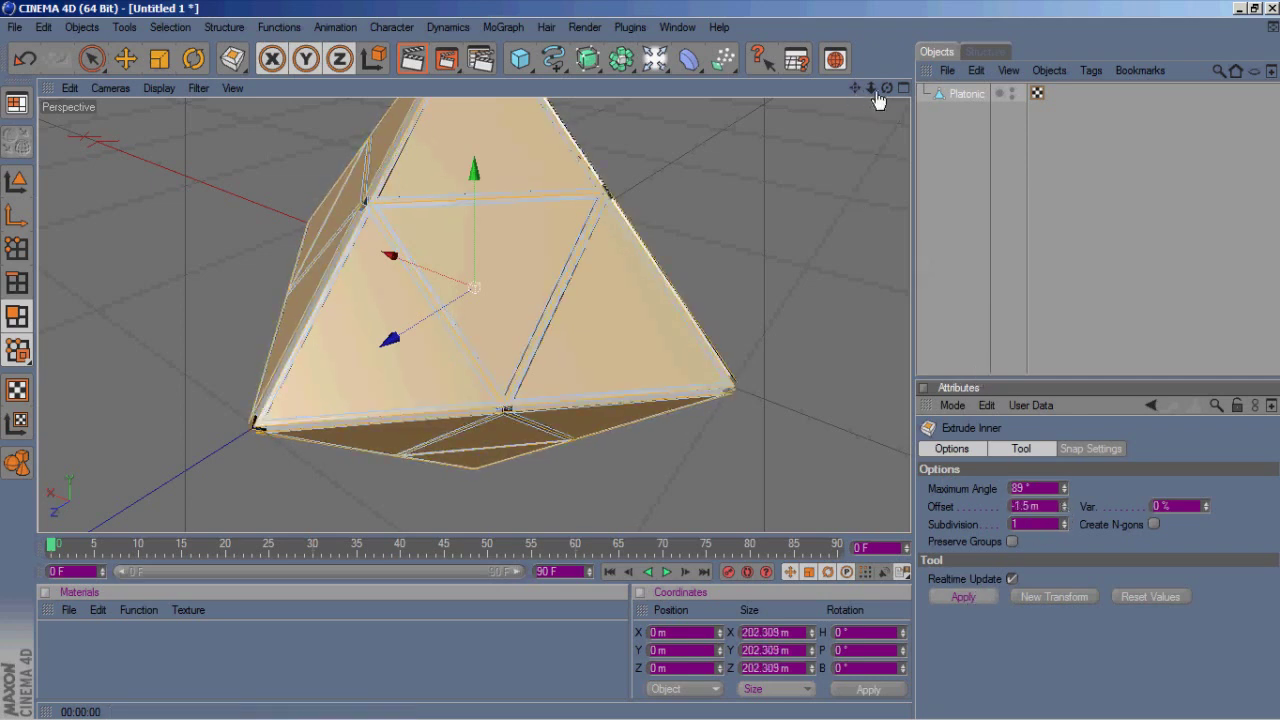
{"action": "left_click_drag", "start_coordinate": [632, 372], "coordinate": [680, 374], "text": "alt"}
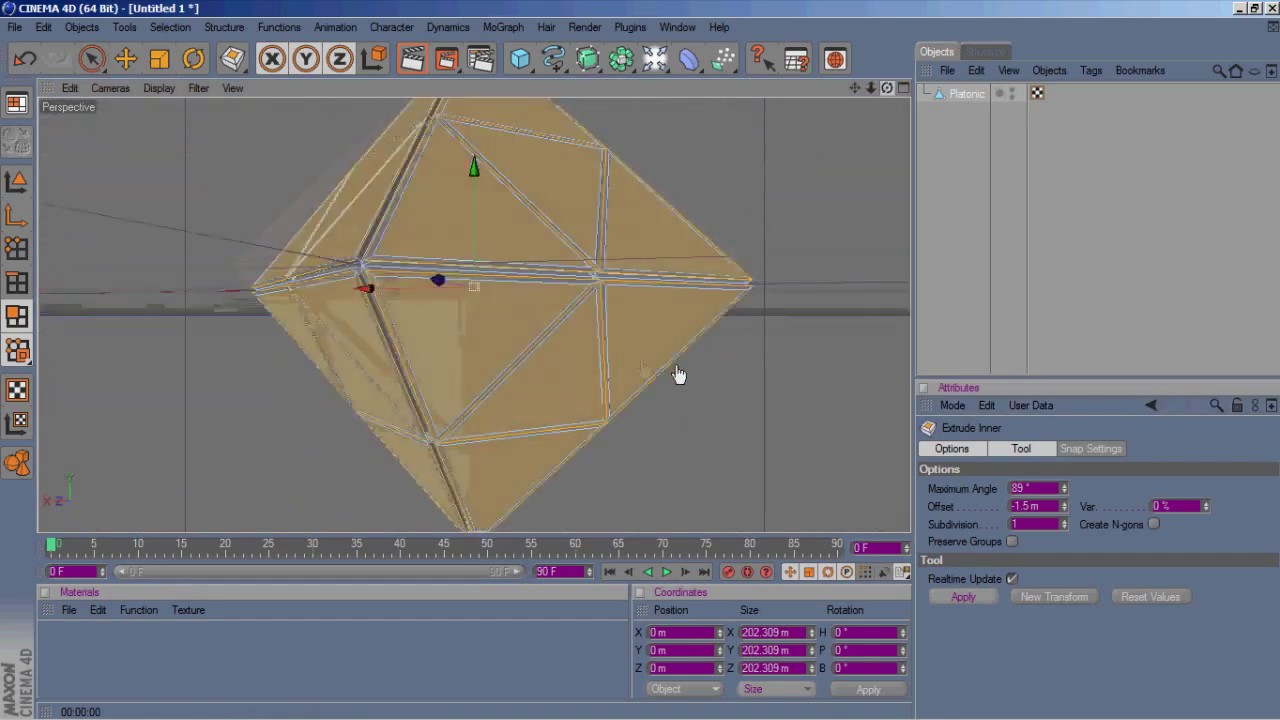
{"action": "left_click_drag", "start_coordinate": [871, 93], "coordinate": [672, 148]}
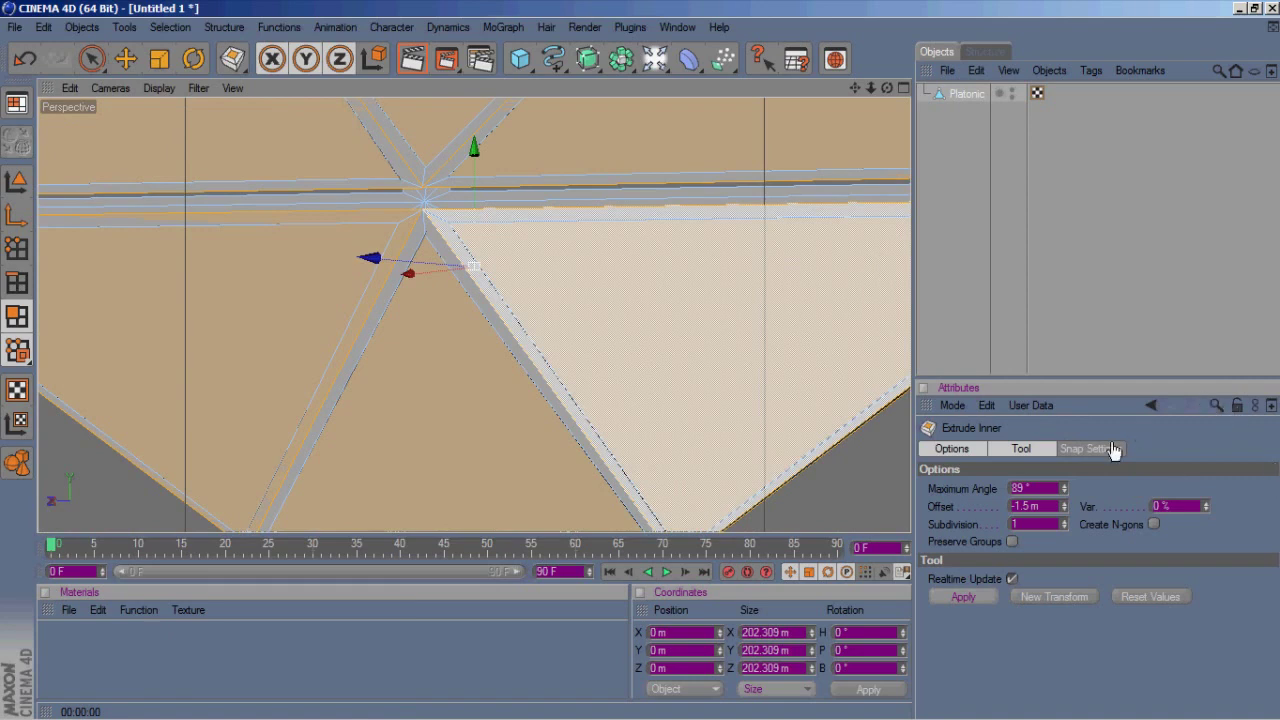
Step: Settle the inner extrusion offset at -1 m and zoom back out
{"action": "left_click", "coordinate": [1065, 509]}
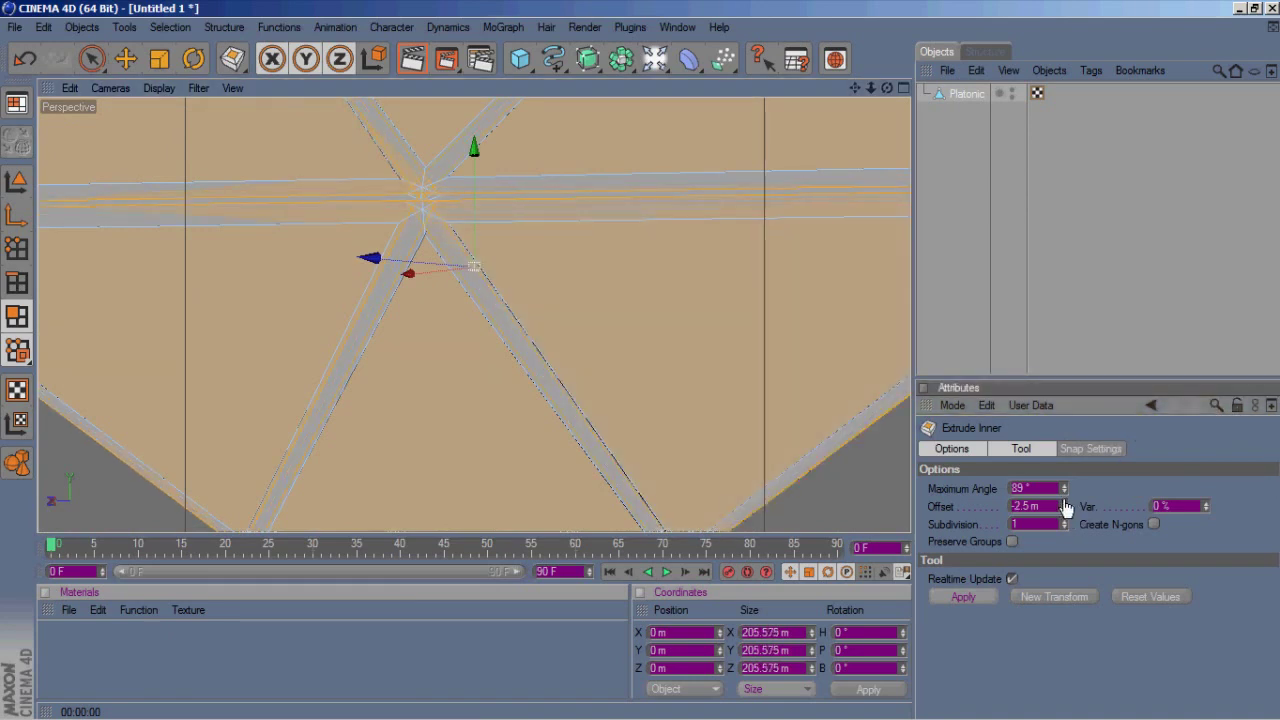
{"action": "left_click", "coordinate": [1066, 502]}
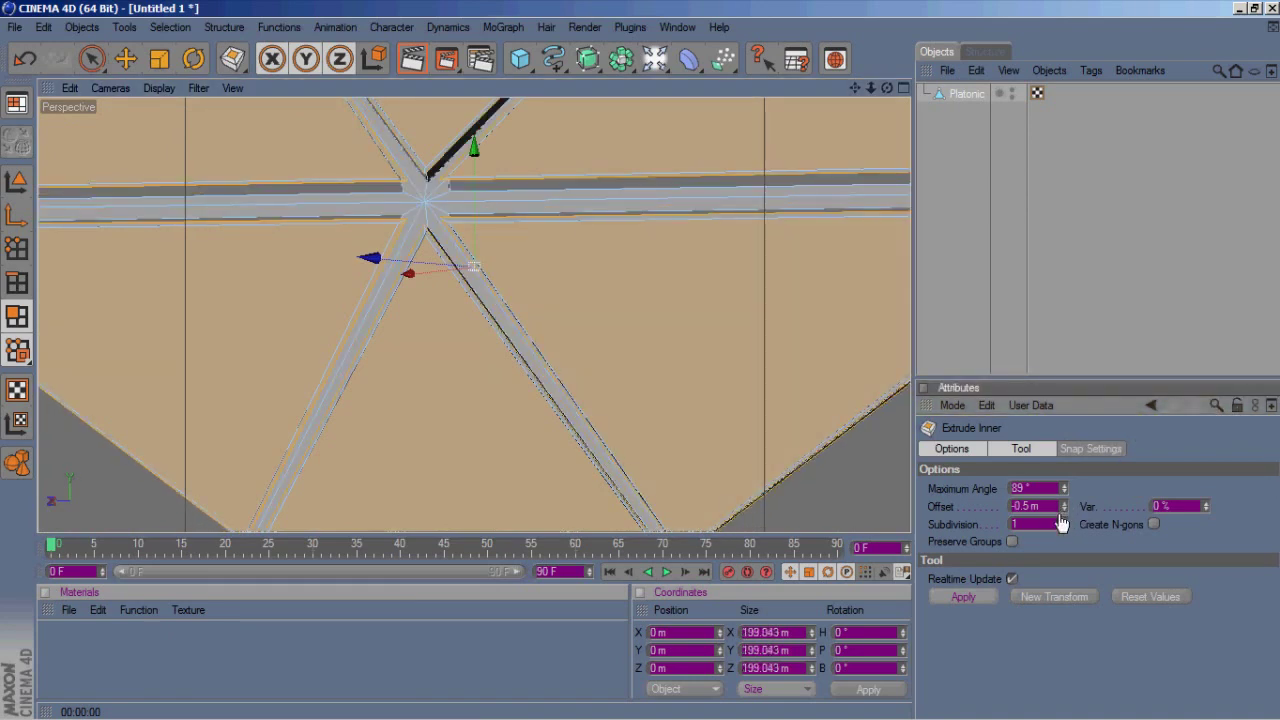
{"action": "left_click", "coordinate": [1065, 510]}
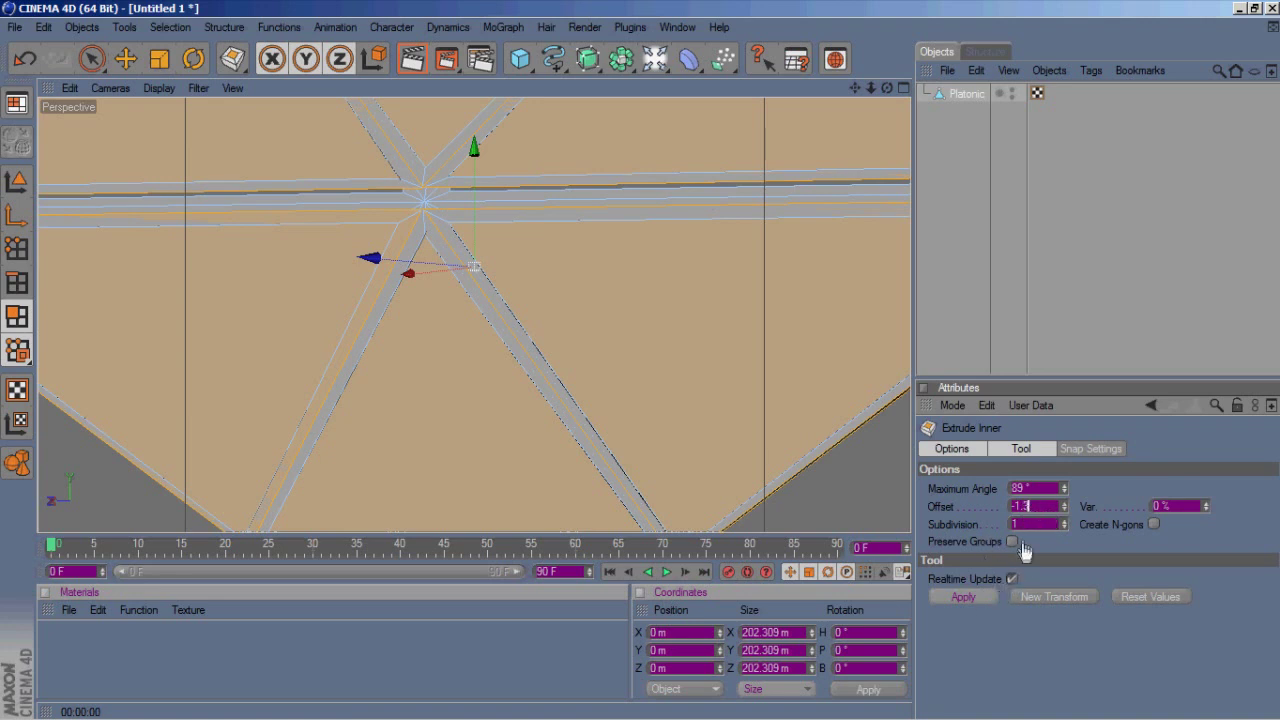
{"action": "left_click", "coordinate": [1038, 525]}
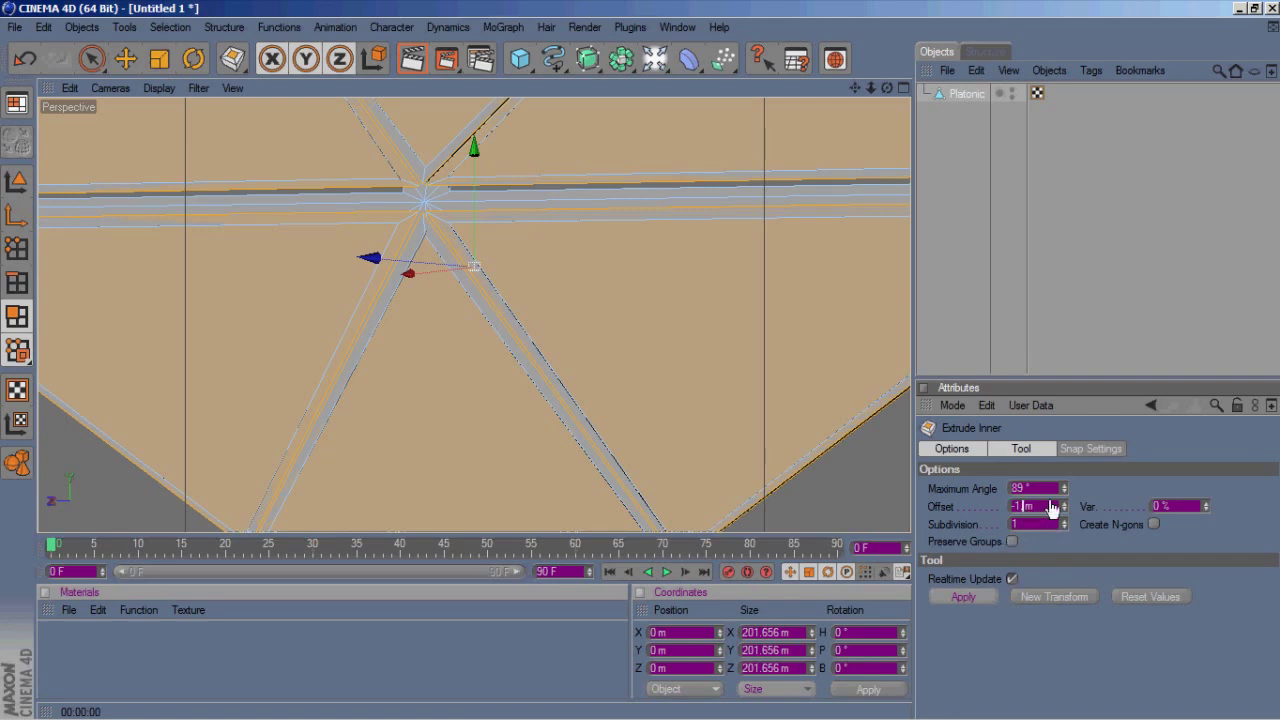
{"action": "key", "text": "shift+Tab"}
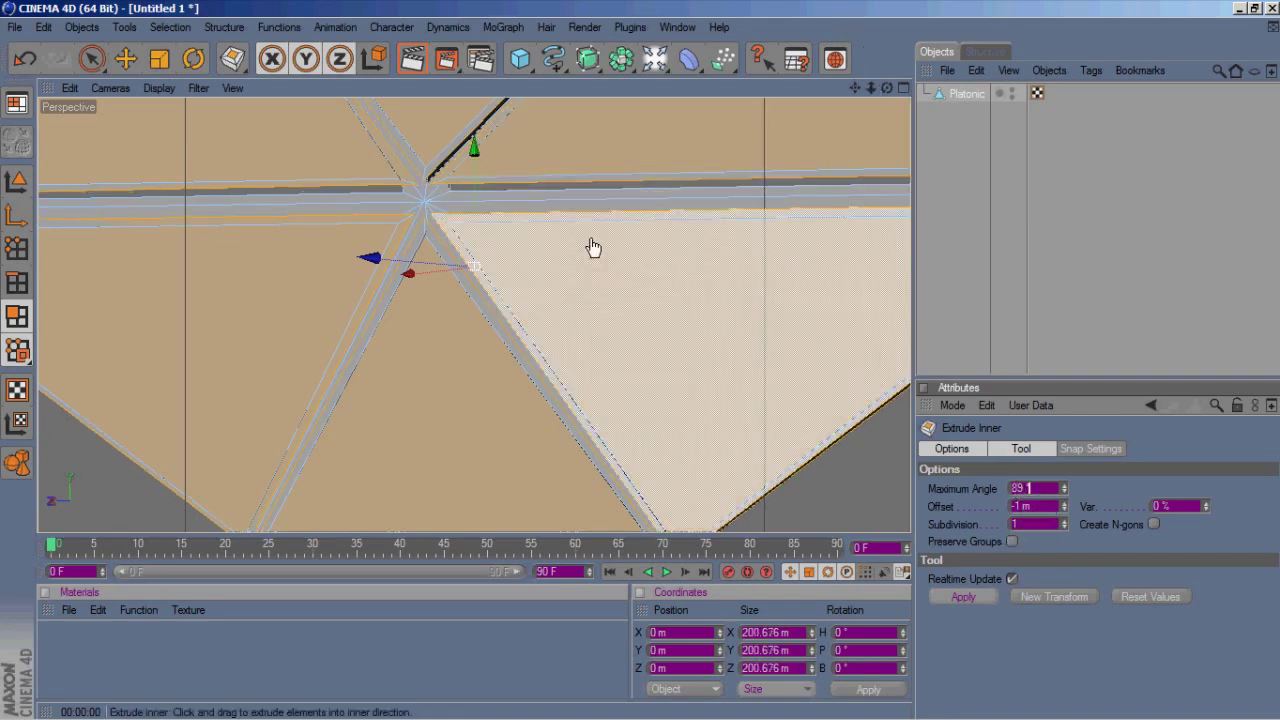
{"action": "scroll", "coordinate": [593, 247], "scroll_direction": "down", "scroll_amount": 5}
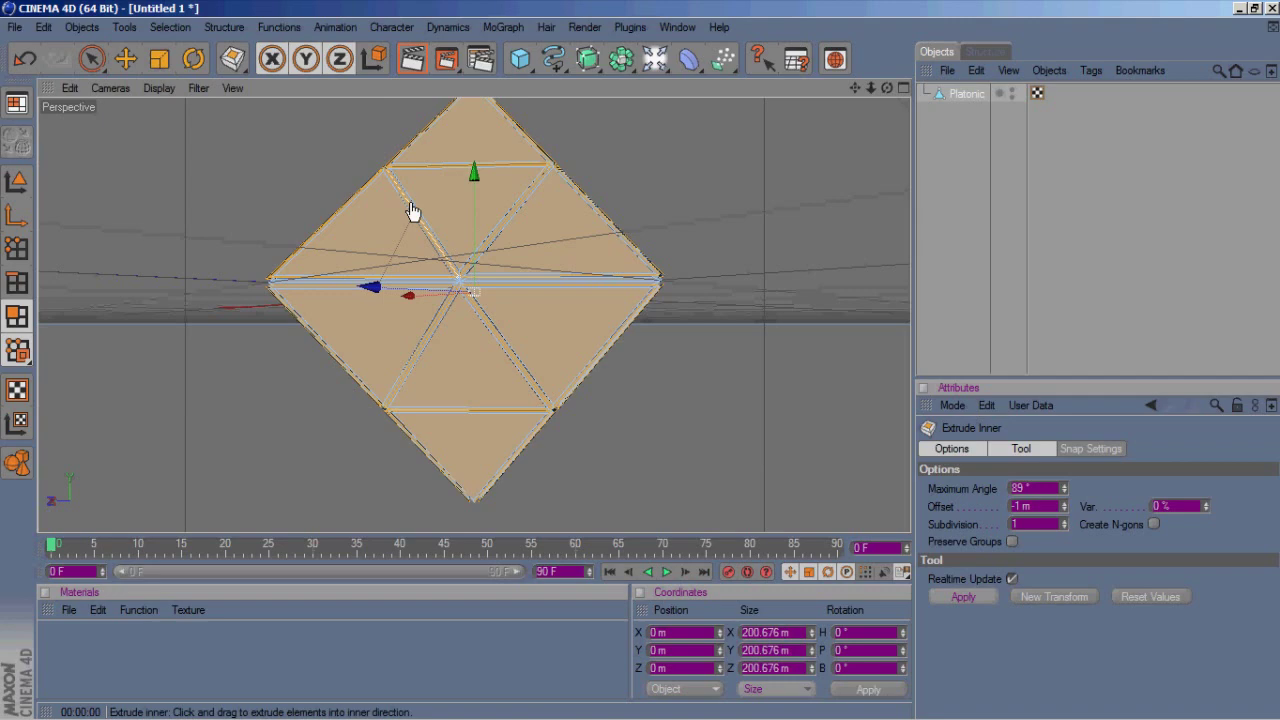
Step: Extrude the inset panels outward at 2 m, inspect them, and return to Model mode
{"action": "key", "text": "d"}
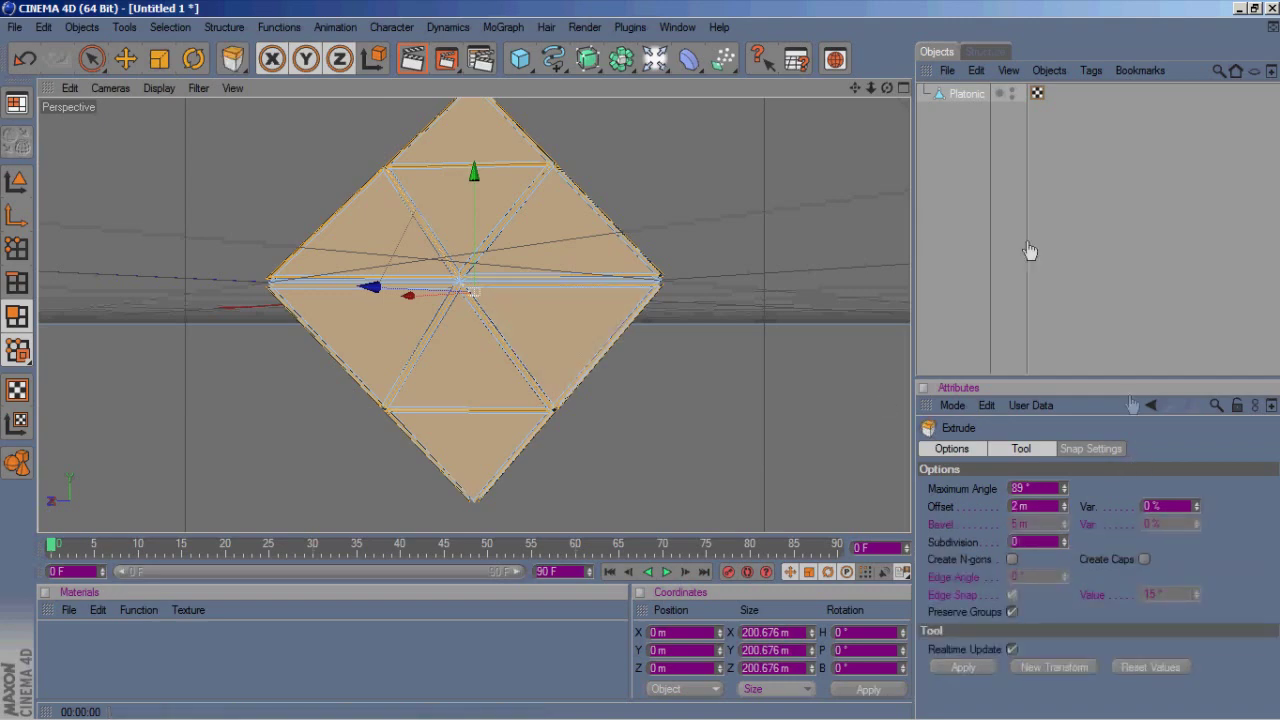
{"action": "mouse_move", "coordinate": [887, 88]}
{"action": "left_mouse_down"}
{"action": "mouse_move", "coordinate": [630, 366]}
{"action": "mouse_move", "coordinate": [640, 390]}
{"action": "left_mouse_up"}
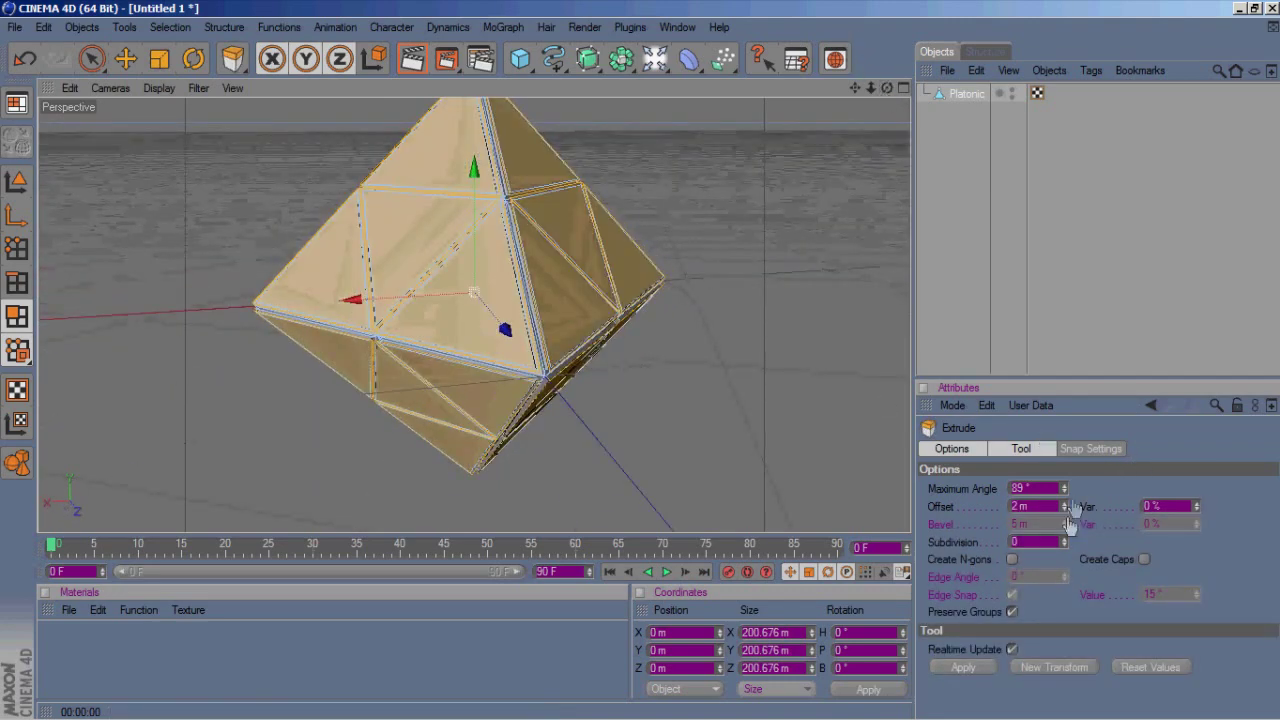
{"action": "left_click", "coordinate": [963, 666]}
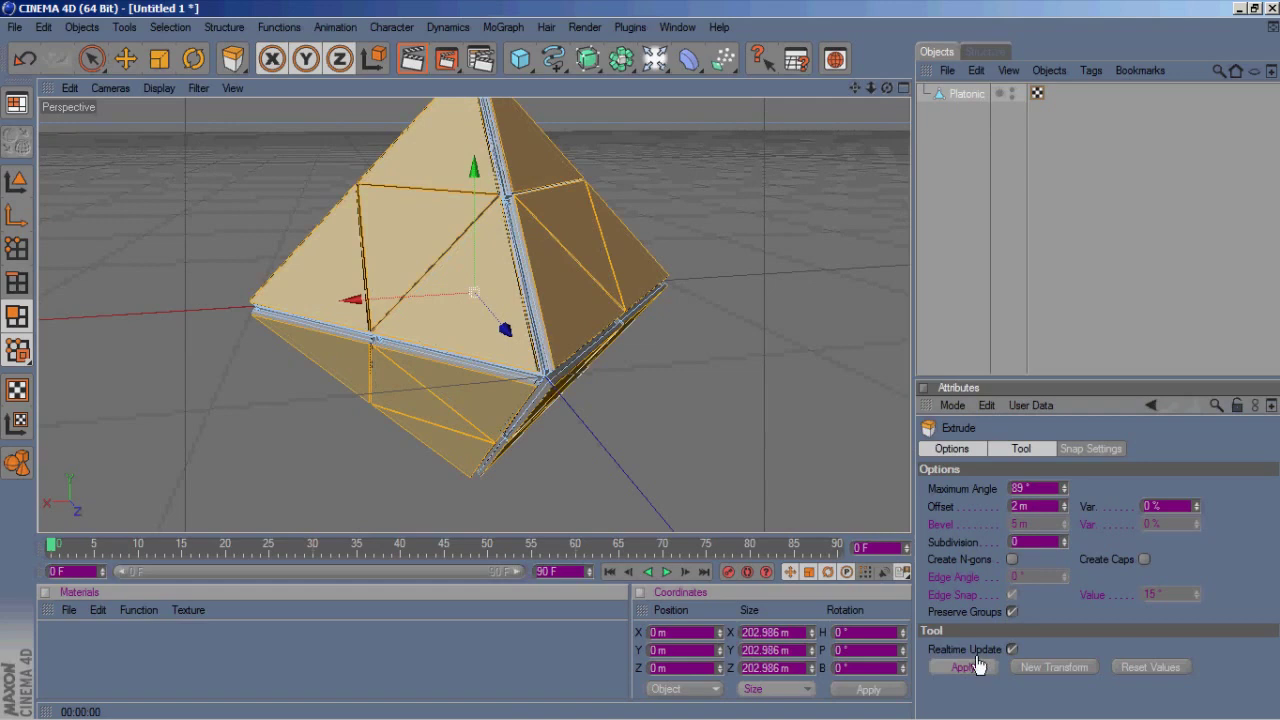
{"action": "left_click", "coordinate": [1066, 511]}
{"action": "left_click", "coordinate": [1066, 503]}
{"action": "scroll", "coordinate": [706, 314], "scroll_direction": "down", "scroll_amount": 2}
{"action": "scroll", "coordinate": [810, 133], "scroll_direction": "up", "scroll_amount": 4}
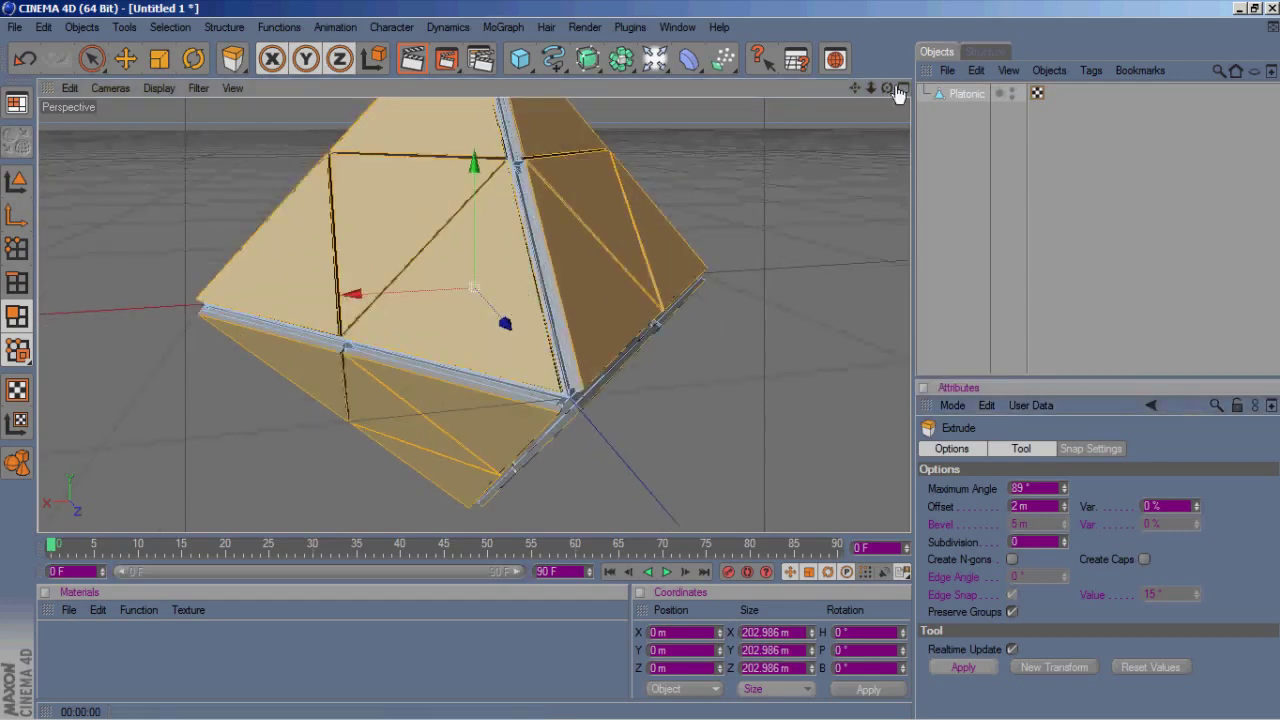
{"action": "mouse_move", "coordinate": [886, 88]}
{"action": "left_mouse_down"}
{"action": "mouse_move", "coordinate": [643, 370]}
{"action": "mouse_move", "coordinate": [524, 207]}
{"action": "left_mouse_up"}
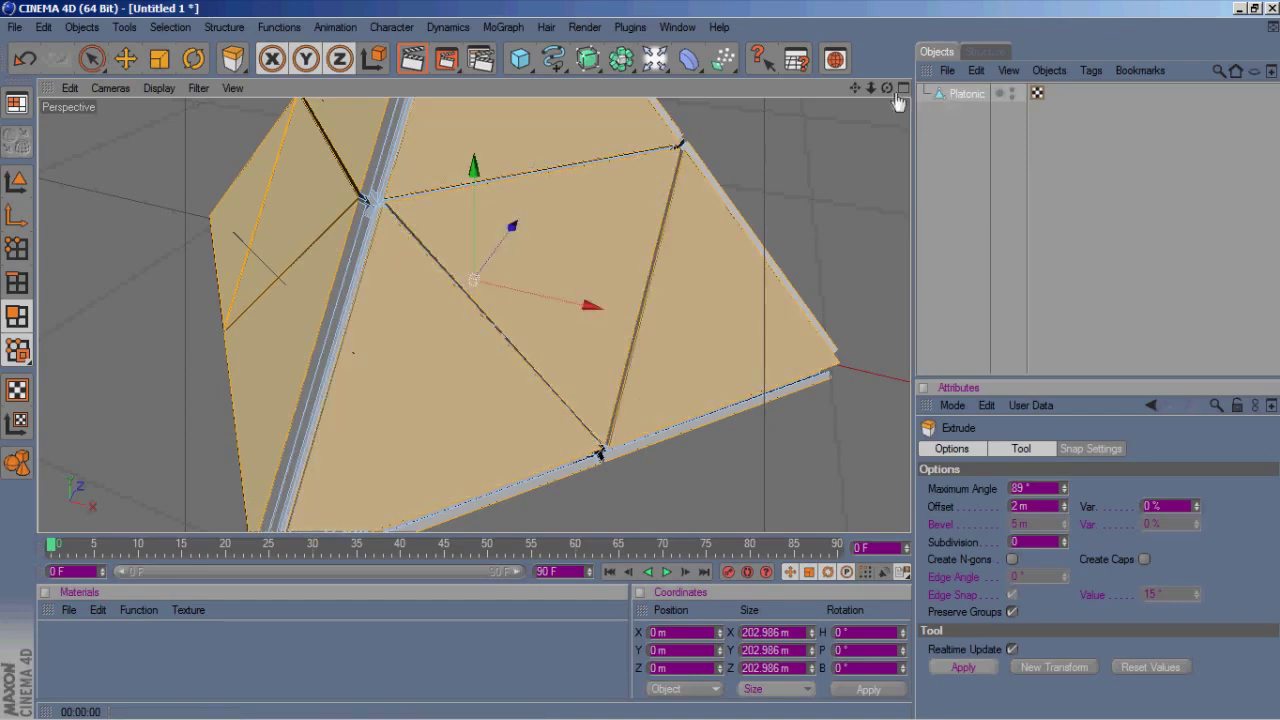
{"action": "mouse_move", "coordinate": [885, 96]}
{"action": "left_mouse_down"}
{"action": "mouse_move", "coordinate": [643, 380]}
{"action": "mouse_move", "coordinate": [634, 371]}
{"action": "mouse_move", "coordinate": [666, 370]}
{"action": "mouse_move", "coordinate": [581, 297]}
{"action": "left_mouse_up"}
{"action": "scroll", "coordinate": [575, 290], "scroll_direction": "down", "scroll_amount": 3}
{"action": "left_click", "coordinate": [16, 181]}
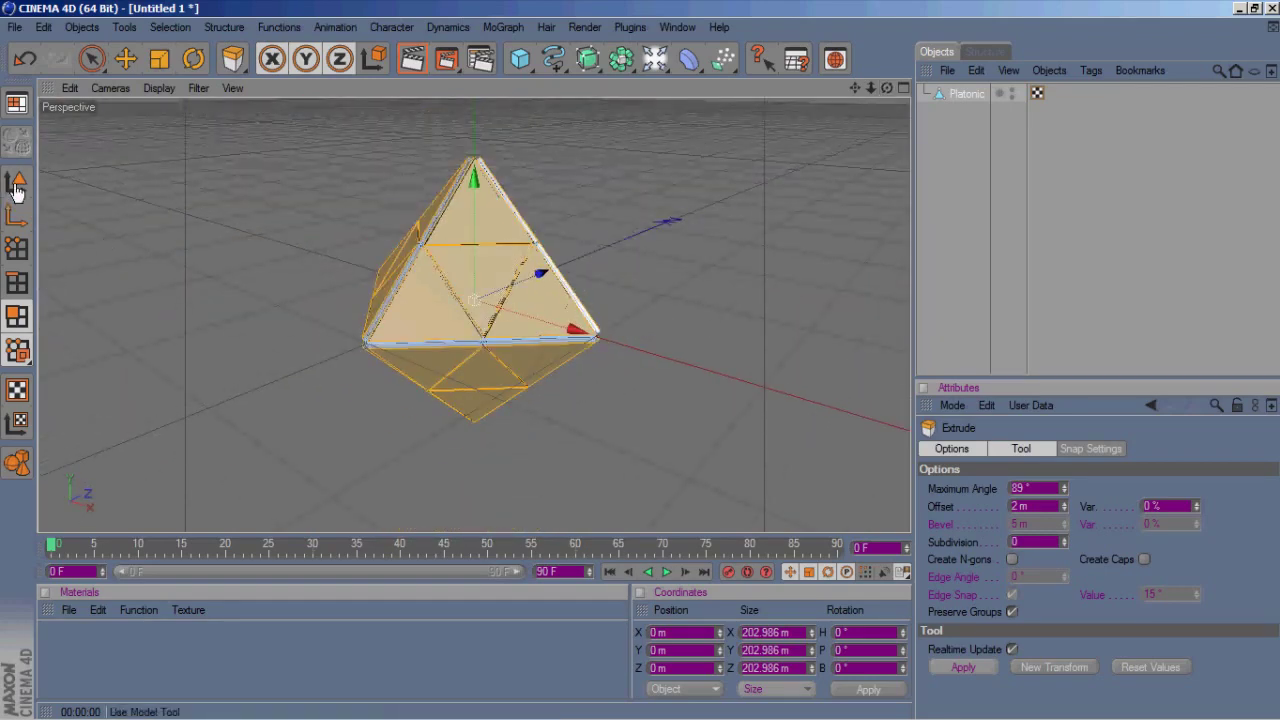
Step: Set the Platonic's rotation to H 35°, P 35°, B 45° and orbit to inspect it
{"action": "left_click", "coordinate": [125, 59]}
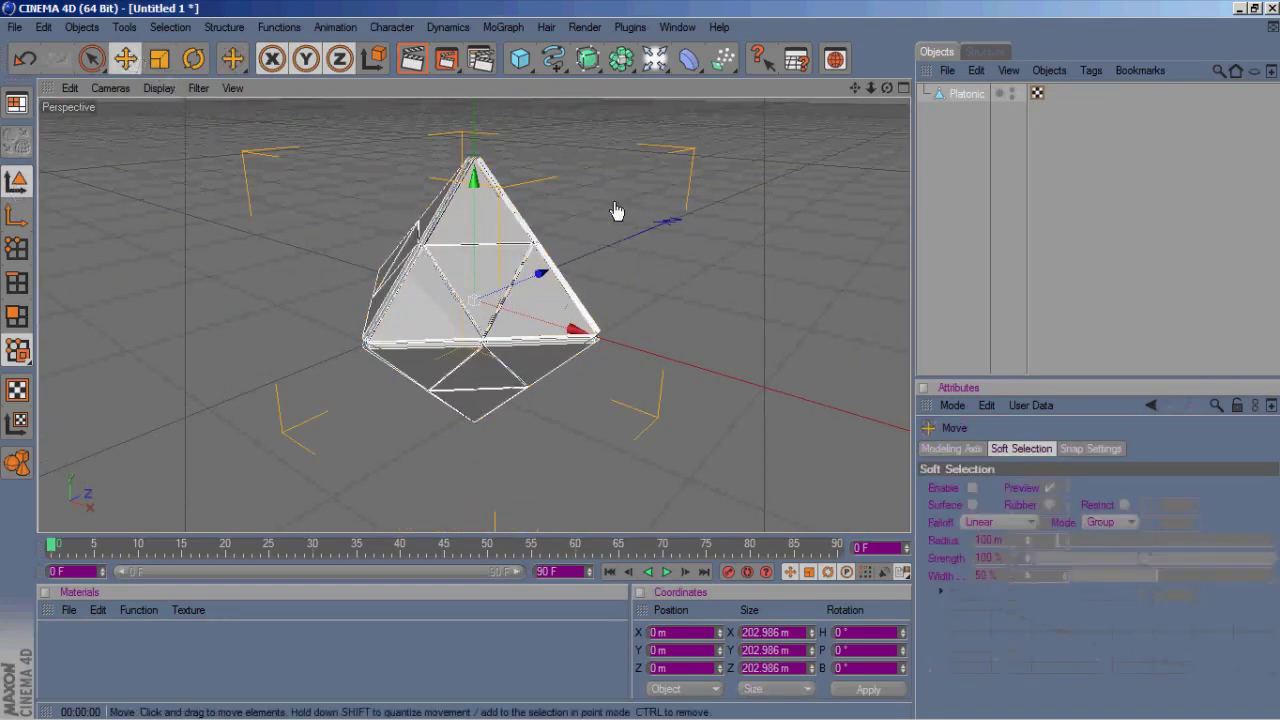
{"action": "left_click", "coordinate": [966, 97]}
{"action": "left_click", "coordinate": [855, 633]}
{"action": "type", "text": "35"}
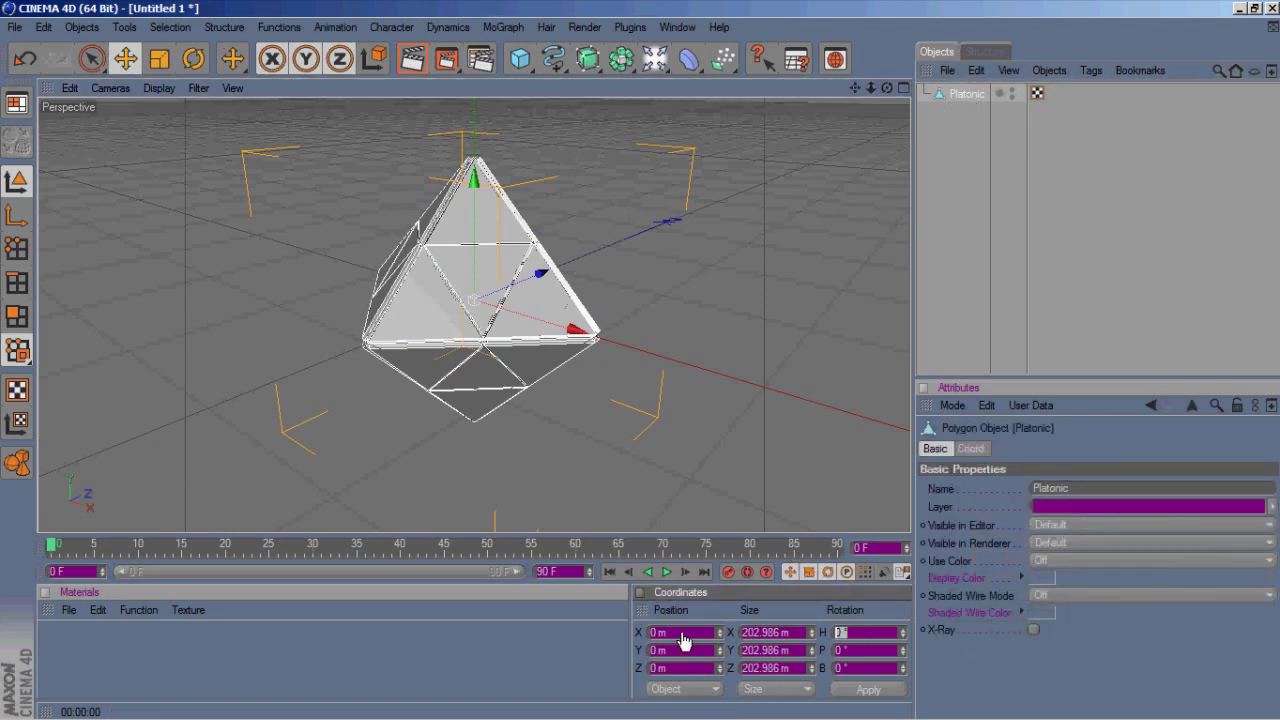
{"action": "left_click", "coordinate": [869, 692]}
{"action": "double_click", "coordinate": [866, 652]}
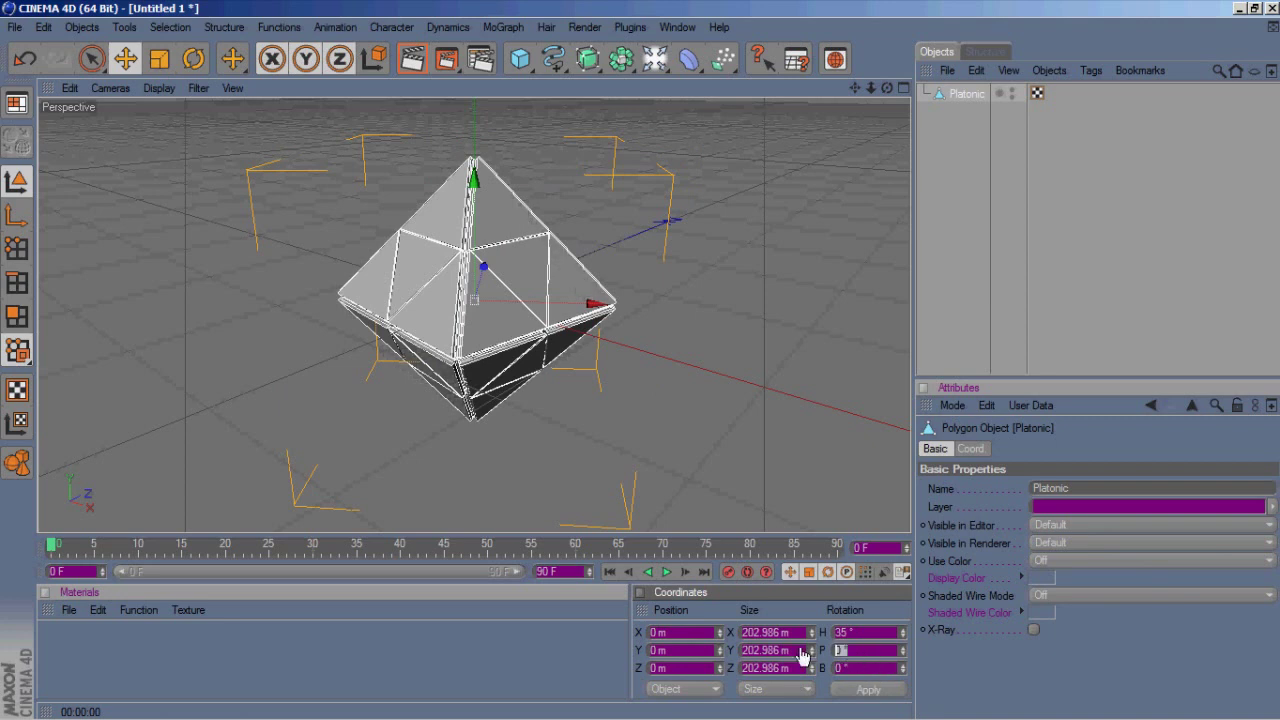
{"action": "type", "text": "35"}
{"action": "left_click", "coordinate": [882, 695]}
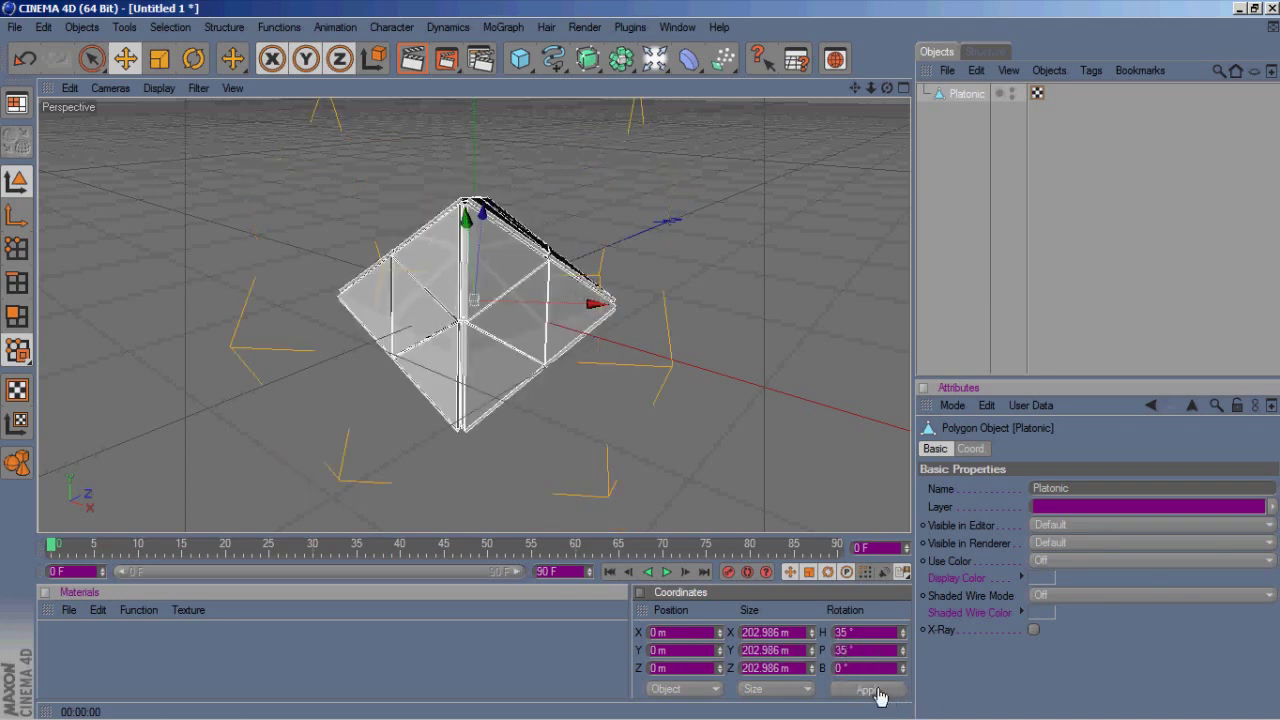
{"action": "key", "text": "BackSpace"}
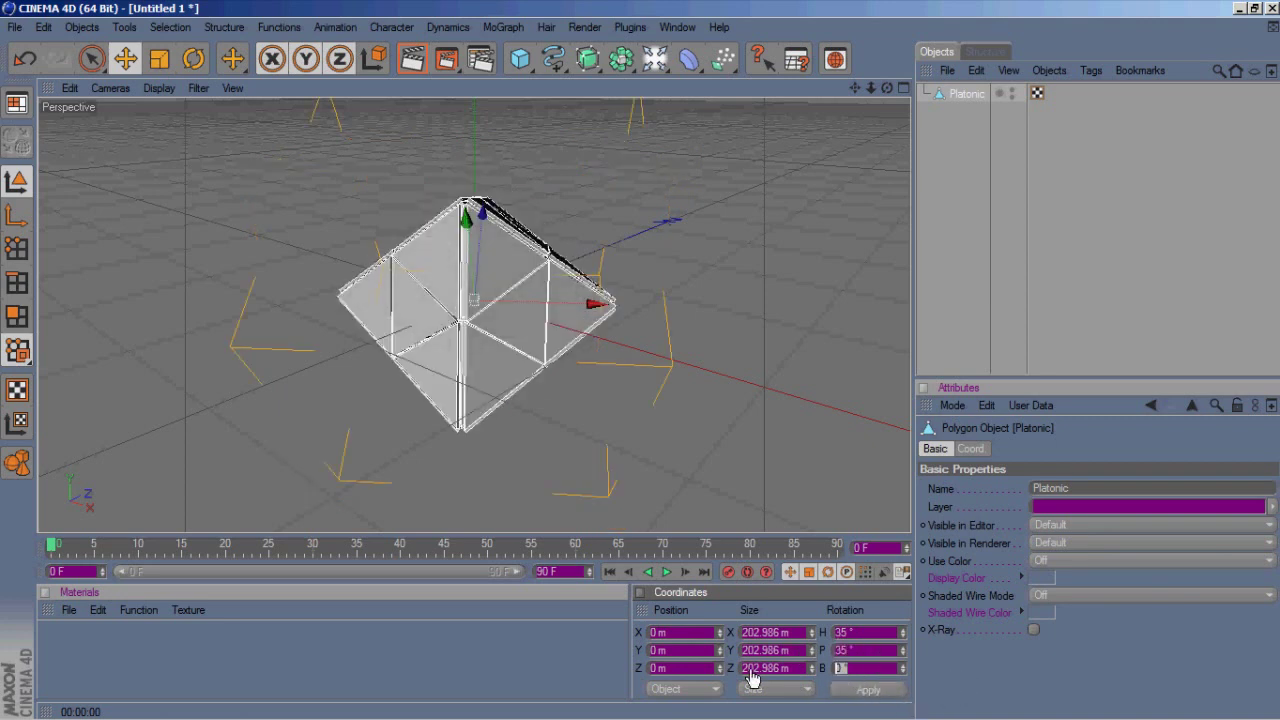
{"action": "type", "text": "45"}
{"action": "left_click", "coordinate": [860, 692]}
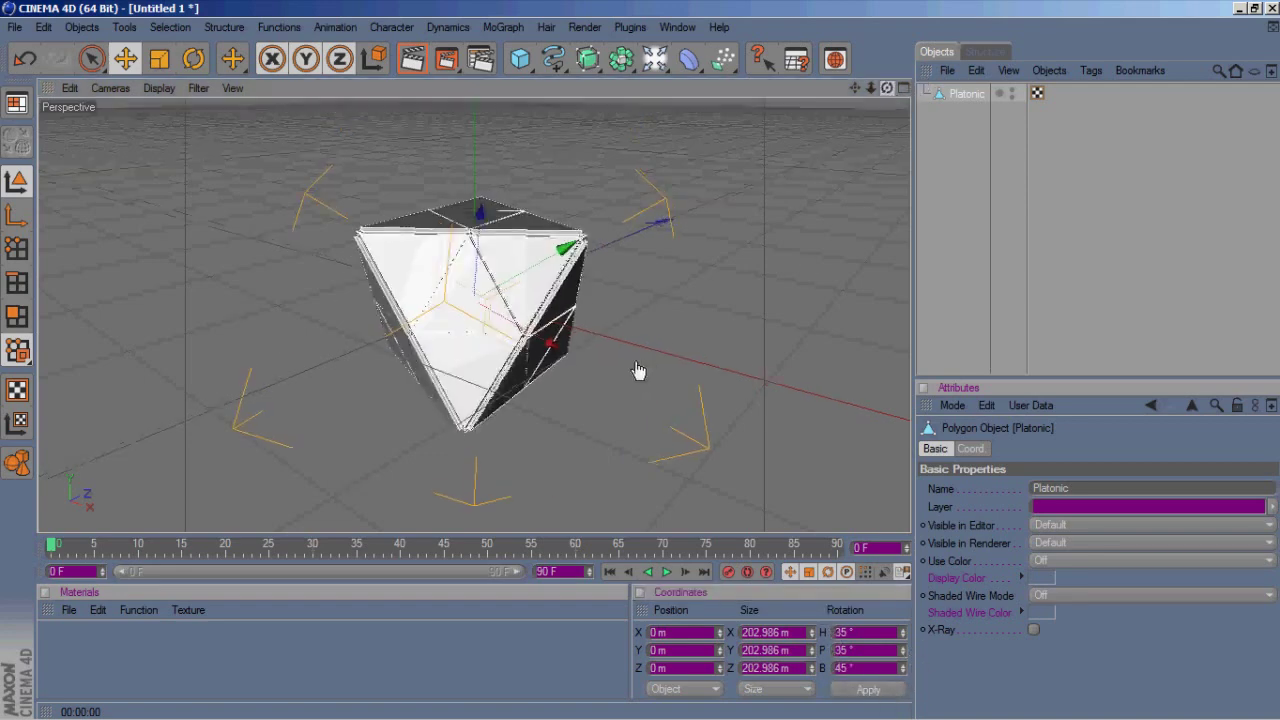
{"action": "mouse_move", "coordinate": [887, 88]}
{"action": "left_mouse_down"}
{"action": "mouse_move", "coordinate": [643, 371]}
{"action": "mouse_move", "coordinate": [657, 371]}
{"action": "mouse_move", "coordinate": [617, 354]}
{"action": "mouse_move", "coordinate": [631, 368]}
{"action": "left_mouse_up"}
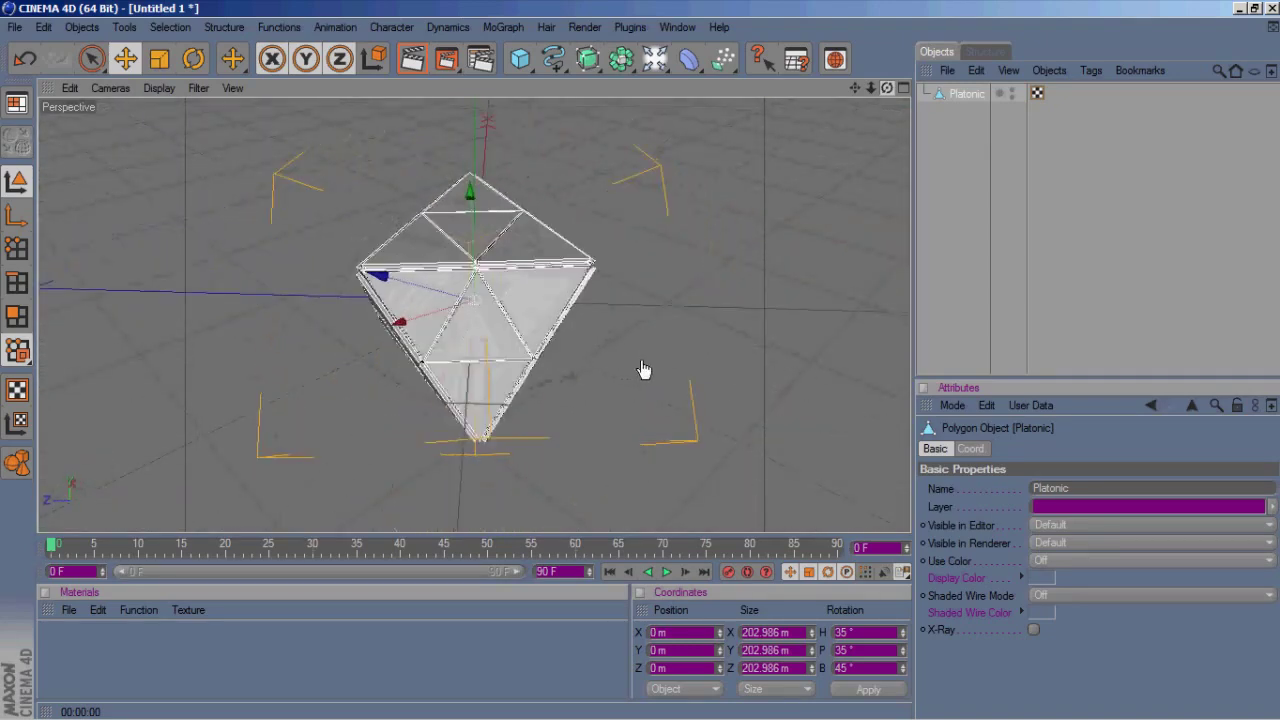
{"action": "left_click_drag", "start_coordinate": [887, 88], "coordinate": [930, 88]}
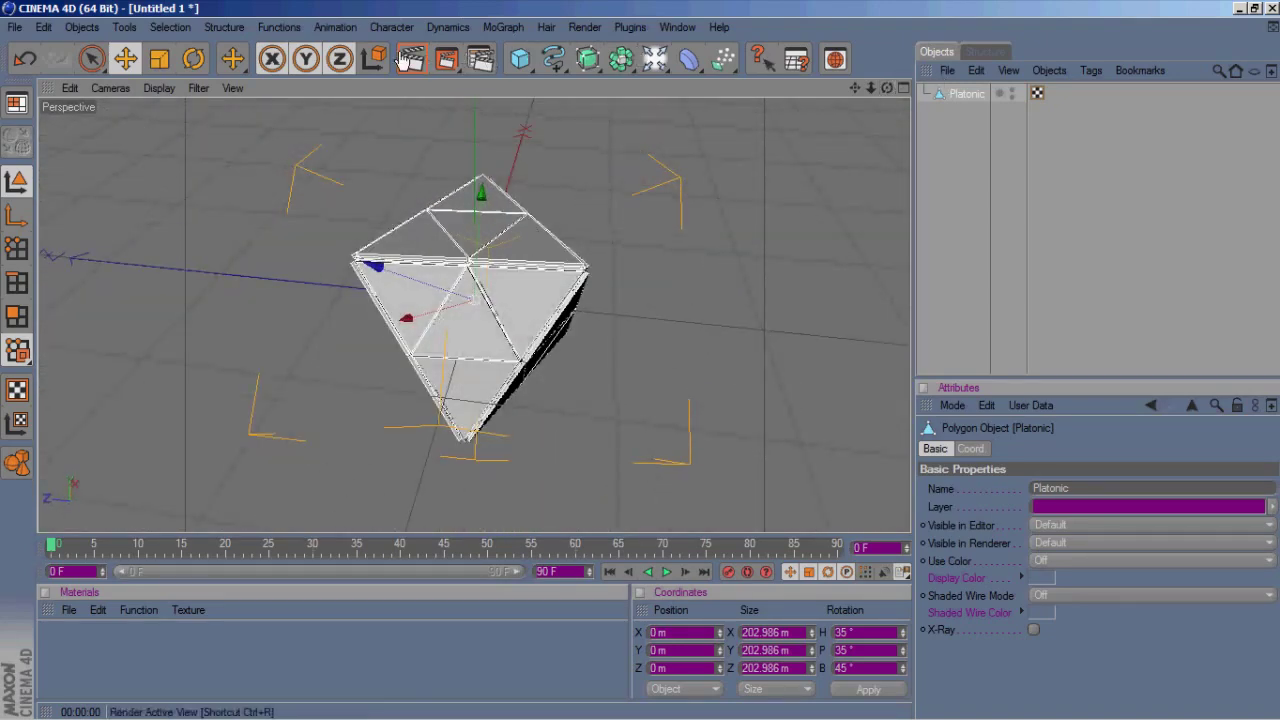
{"action": "left_click", "coordinate": [408, 59]}
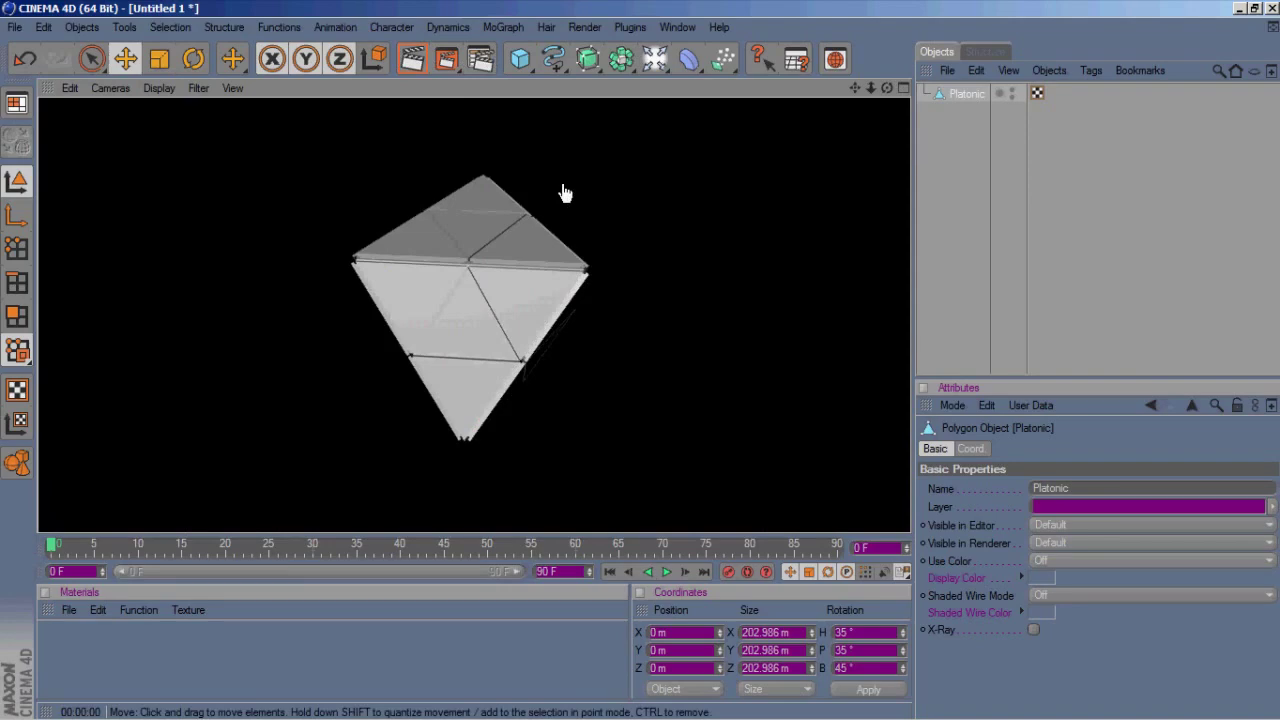
{"action": "left_click", "coordinate": [645, 240]}
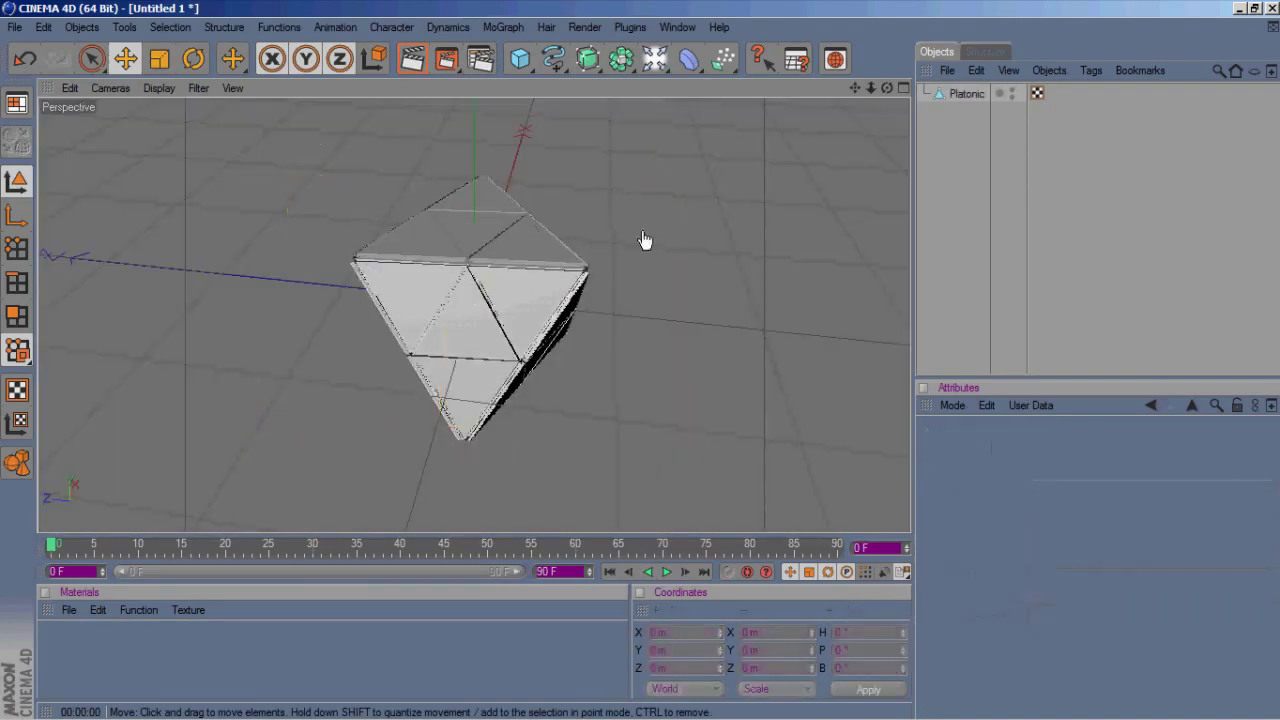
{"action": "left_click", "coordinate": [952, 98]}
{"action": "left_click_drag", "start_coordinate": [887, 88], "coordinate": [648, 372]}
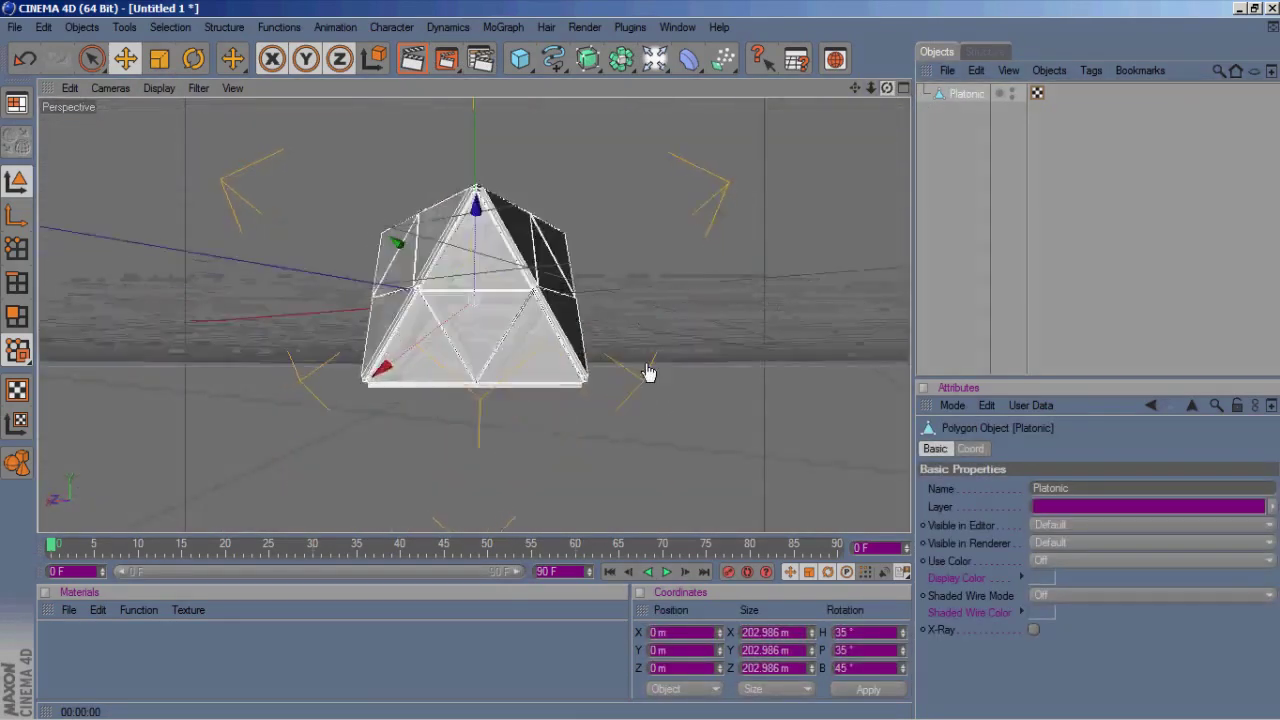
{"action": "left_click_drag", "start_coordinate": [648, 372], "coordinate": [890, 92]}
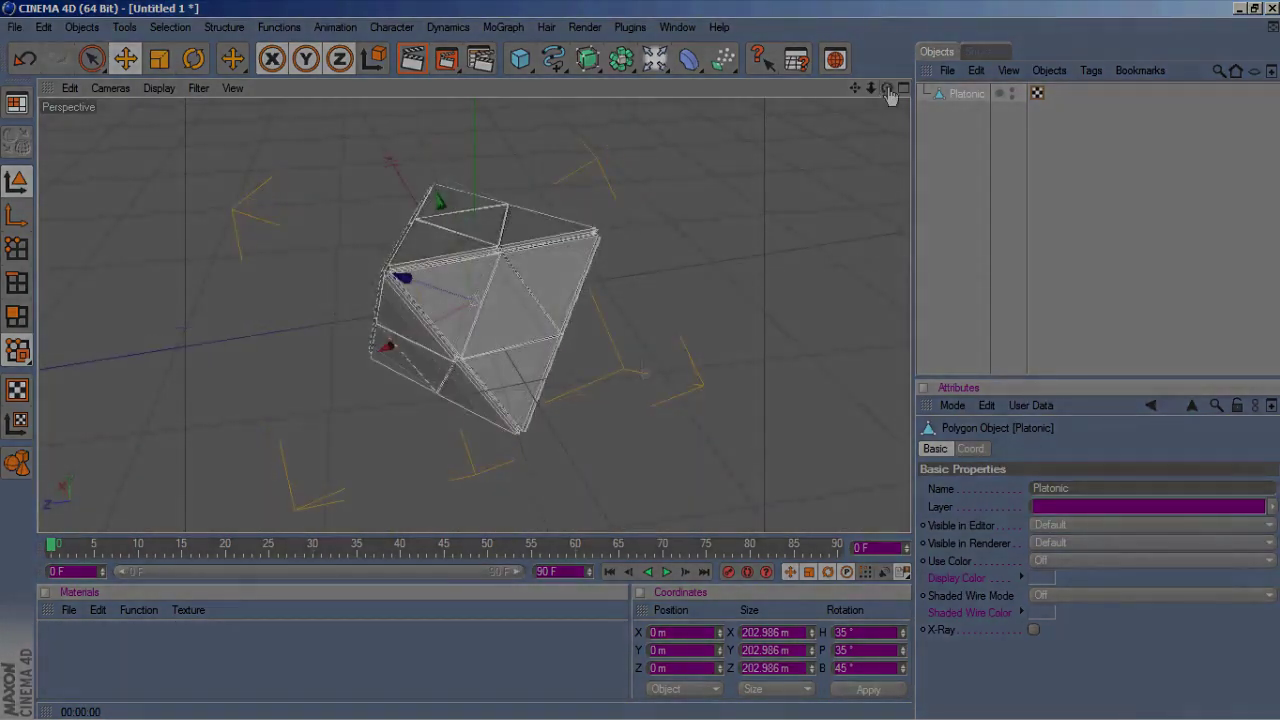